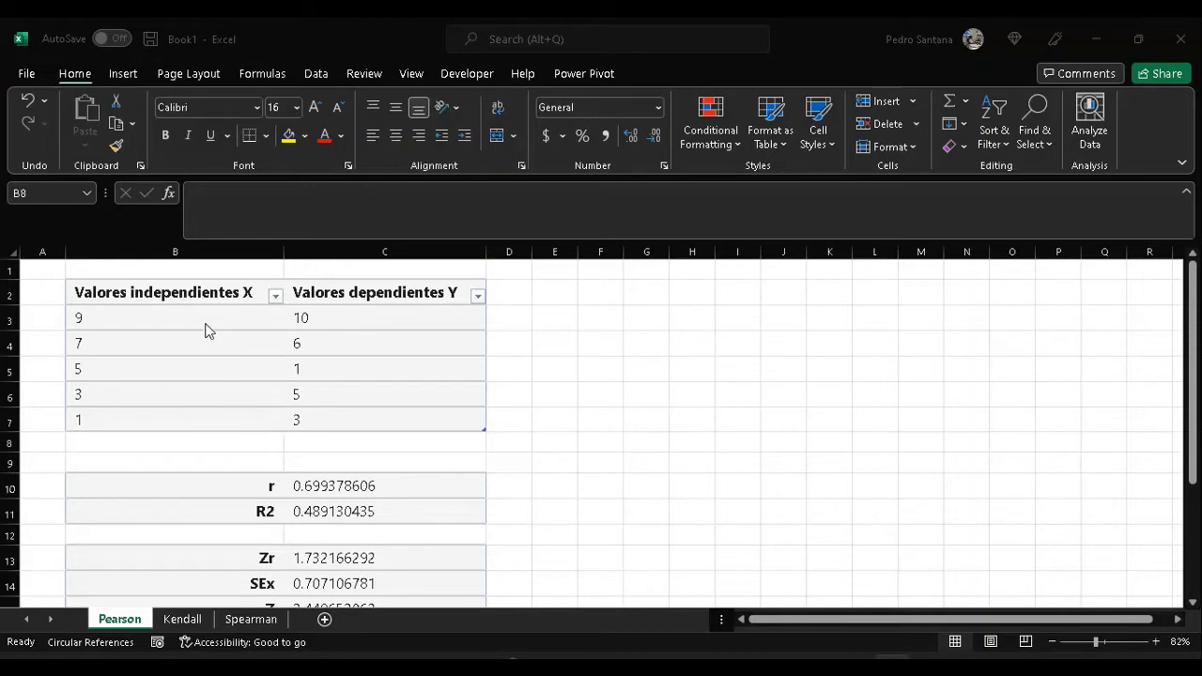
Examine the data table's independent X values and dependent Y values, first column by column and as a whole.
{"action": "left_click", "coordinate": [137, 292]}
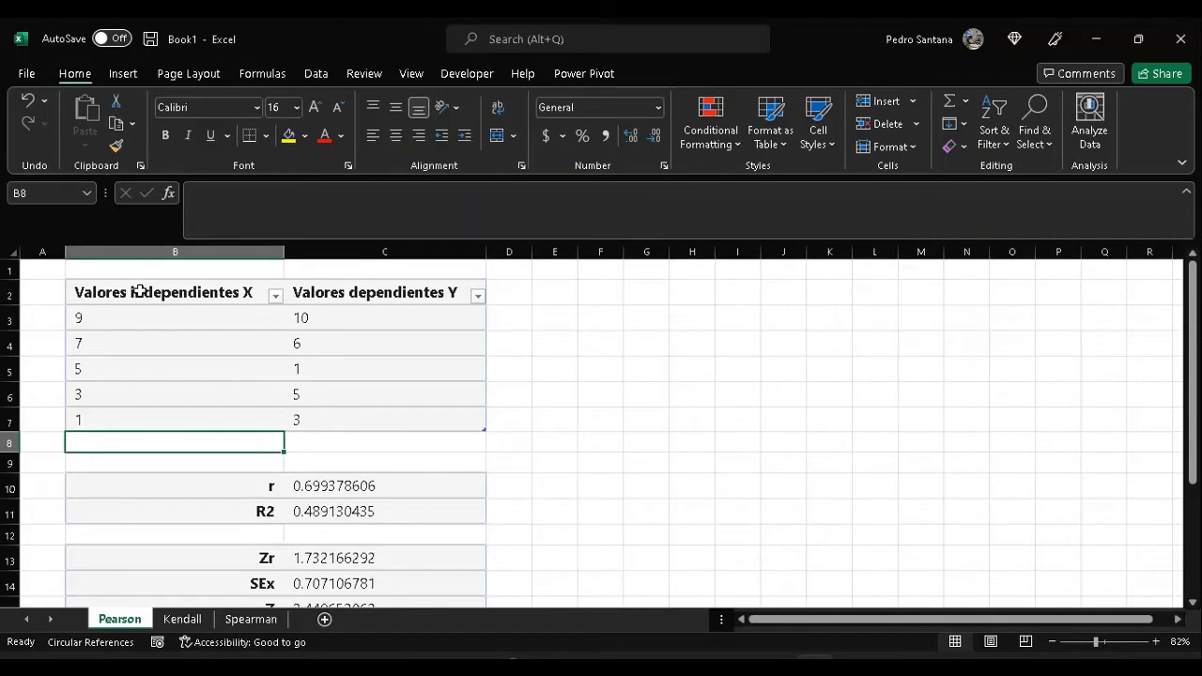
{"action": "left_click_drag", "start_coordinate": [137, 292], "coordinate": [154, 419]}
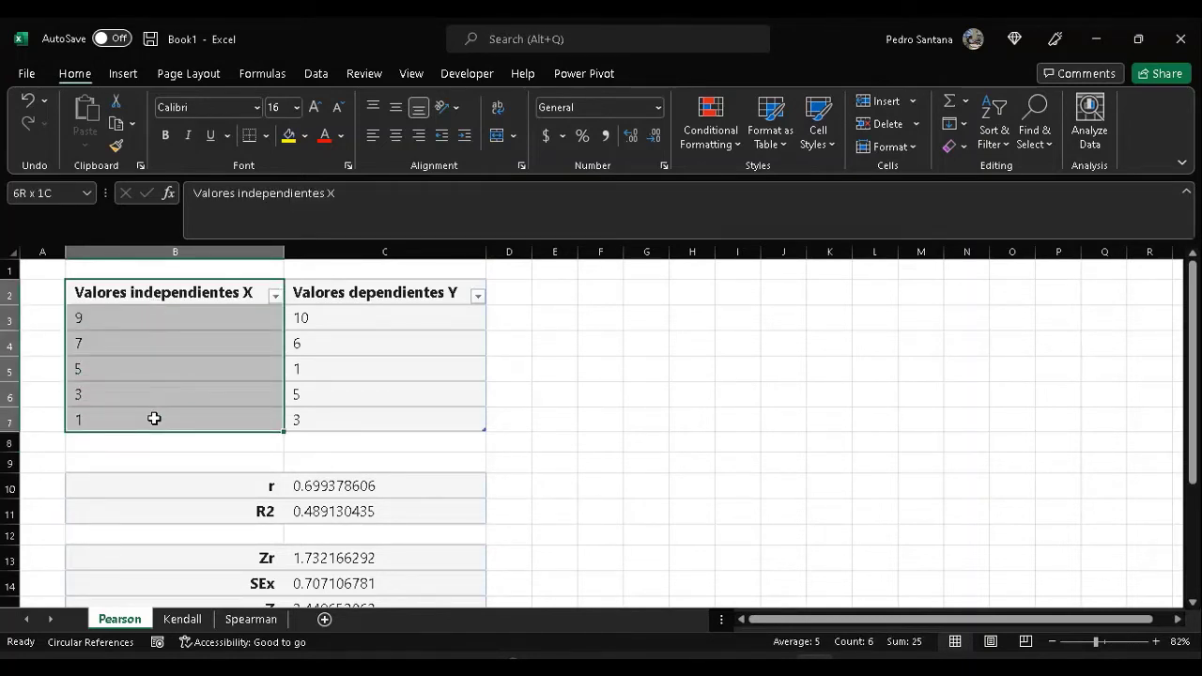
{"action": "left_click_drag", "start_coordinate": [154, 419], "coordinate": [154, 418]}
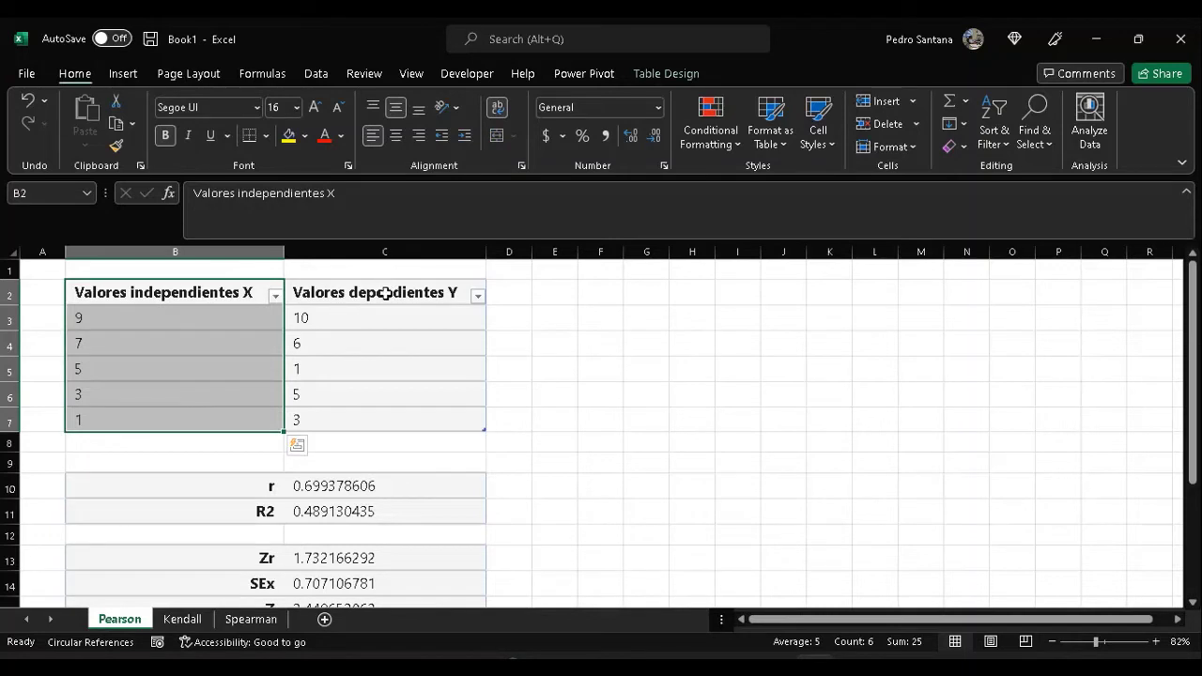
{"action": "left_click_drag", "start_coordinate": [385, 293], "coordinate": [367, 415]}
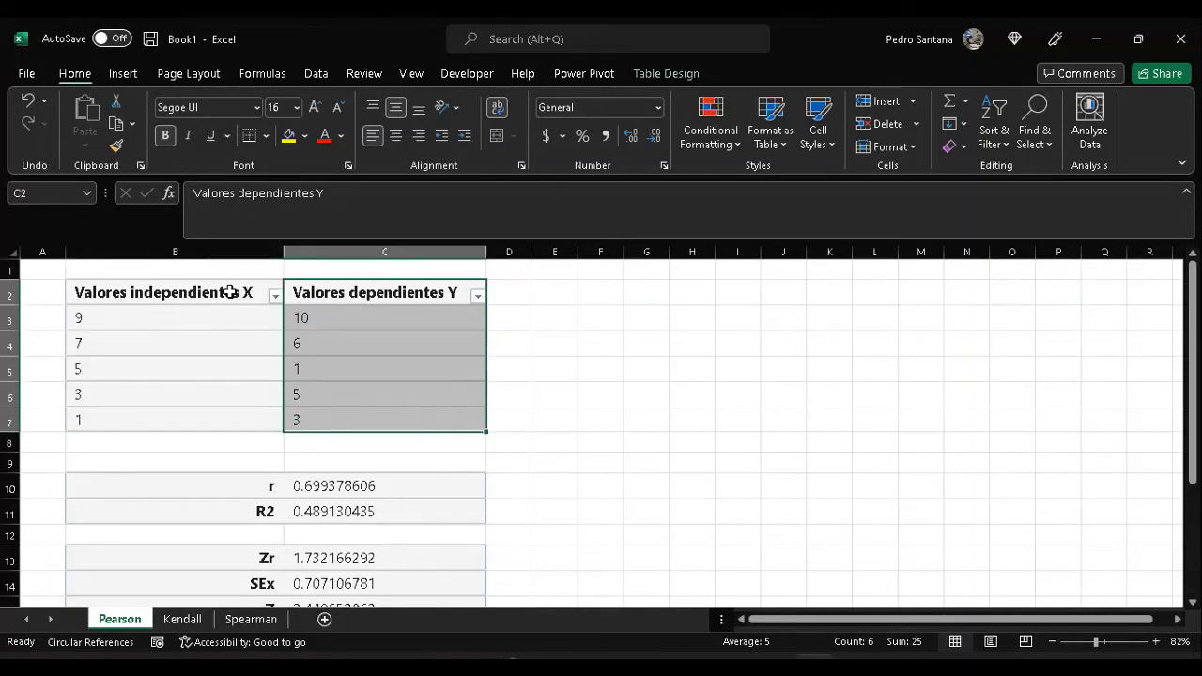
{"action": "left_click_drag", "start_coordinate": [228, 292], "coordinate": [350, 420]}
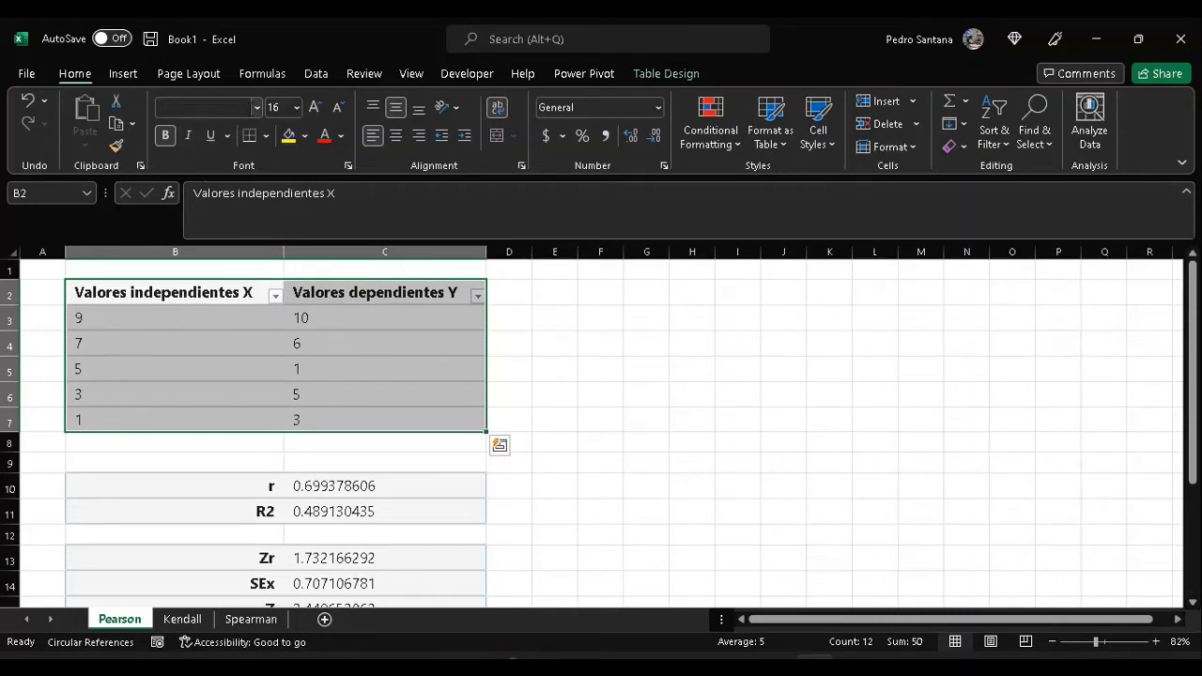
{"action": "key", "text": "alt+Tab"}
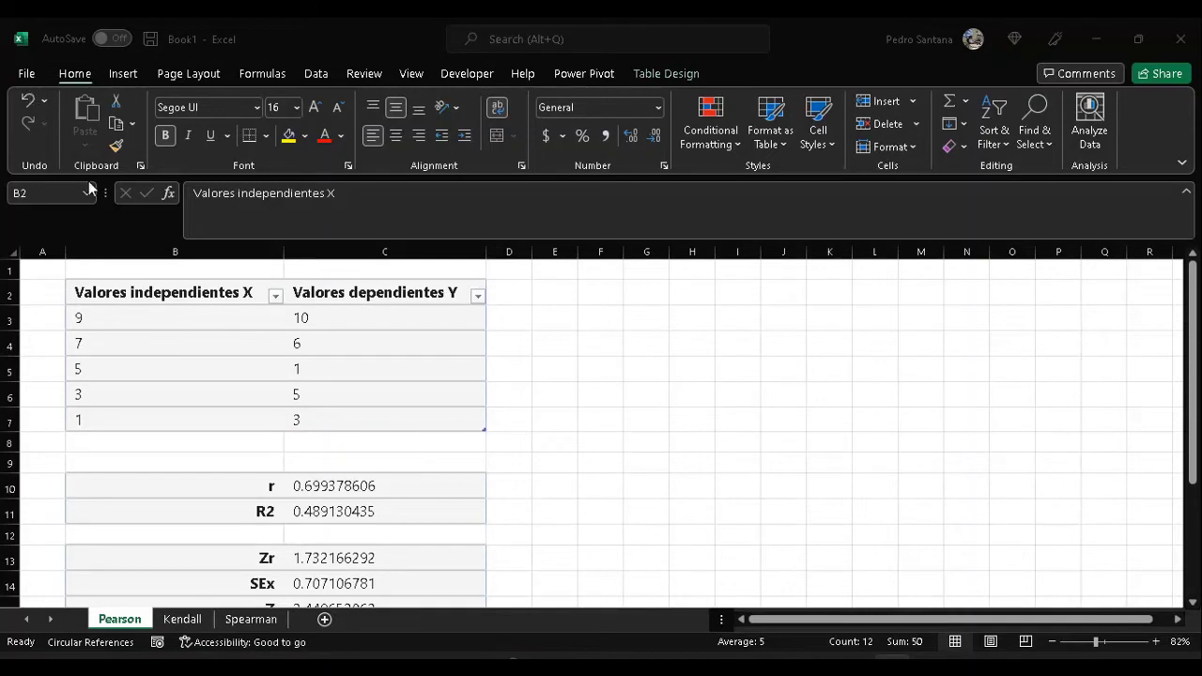
{"action": "key", "text": "alt+Tab"}
Insert an XY scatter chart plotting the dependent Y values against the independent X values, and place it beside the data table.
{"action": "left_click", "coordinate": [214, 320]}
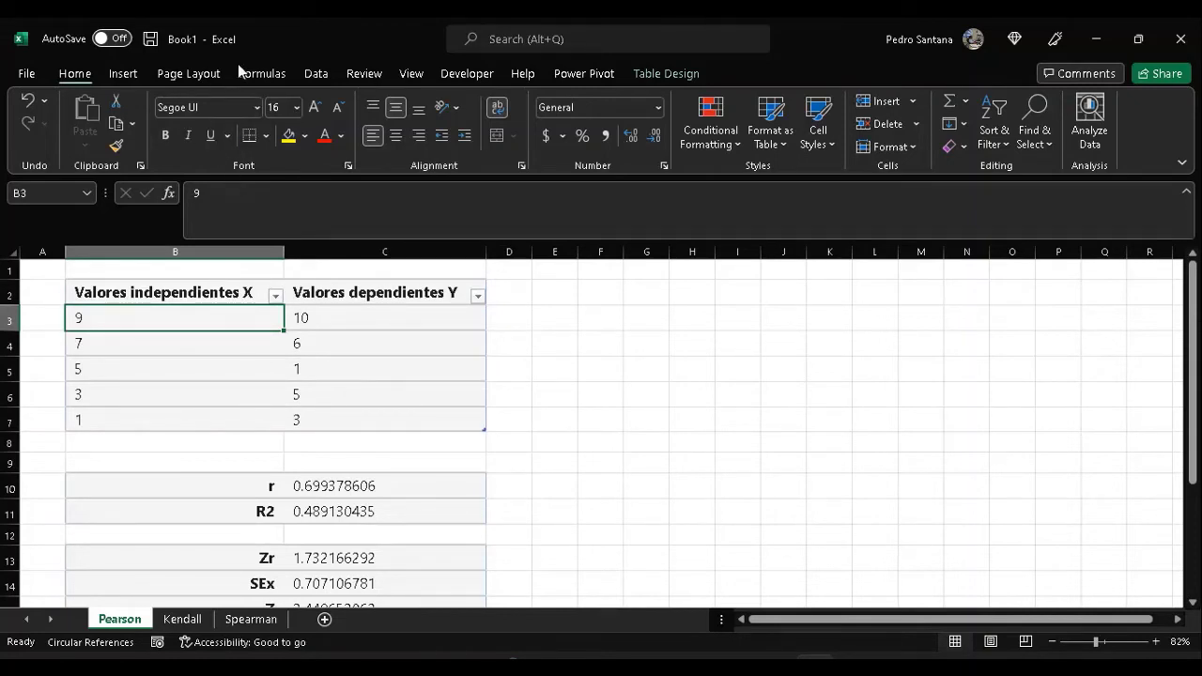
{"action": "left_click", "coordinate": [131, 75]}
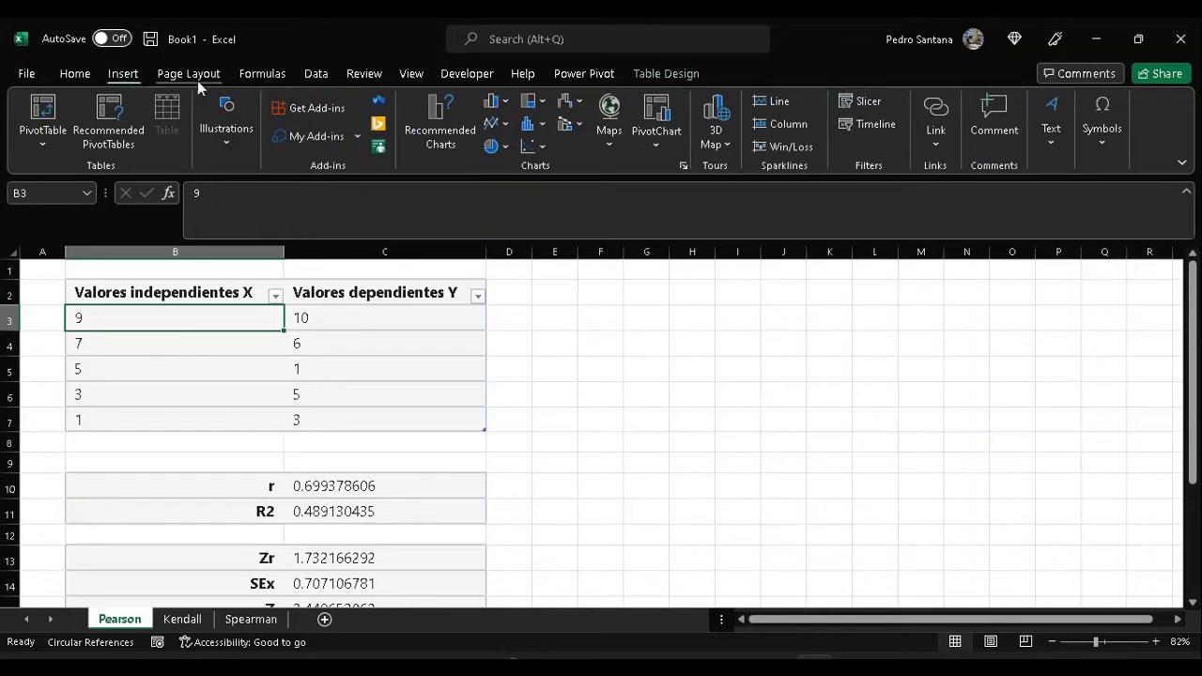
{"action": "left_click", "coordinate": [437, 122]}
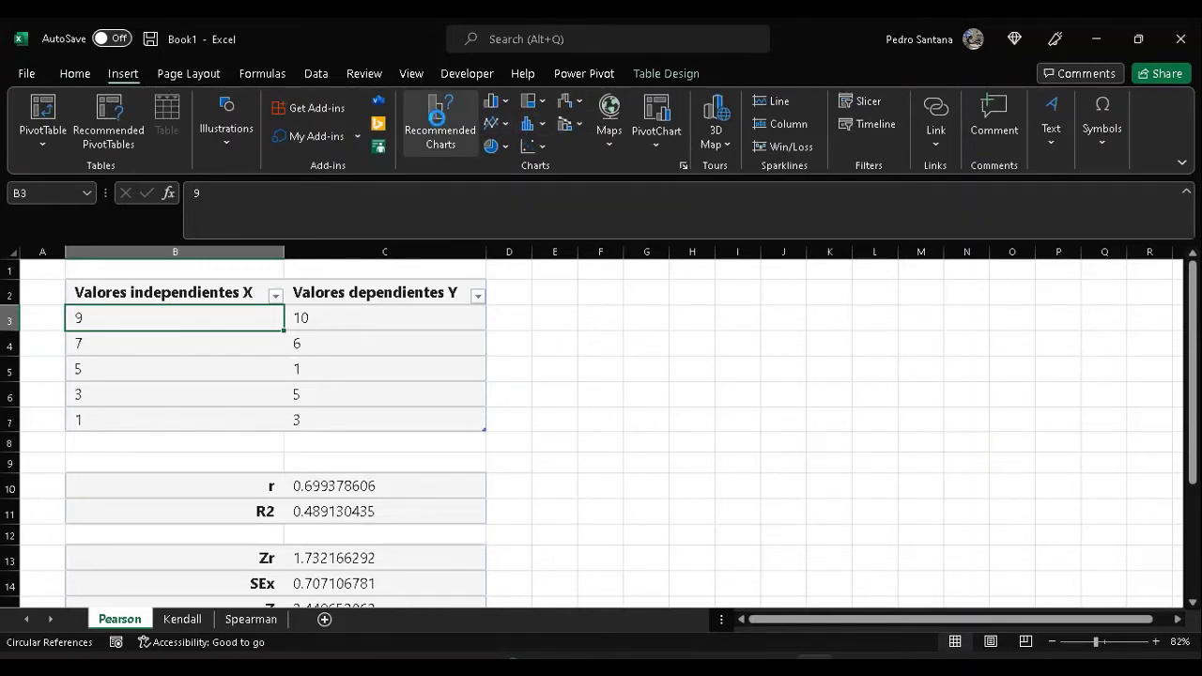
{"action": "left_click", "coordinate": [469, 118]}
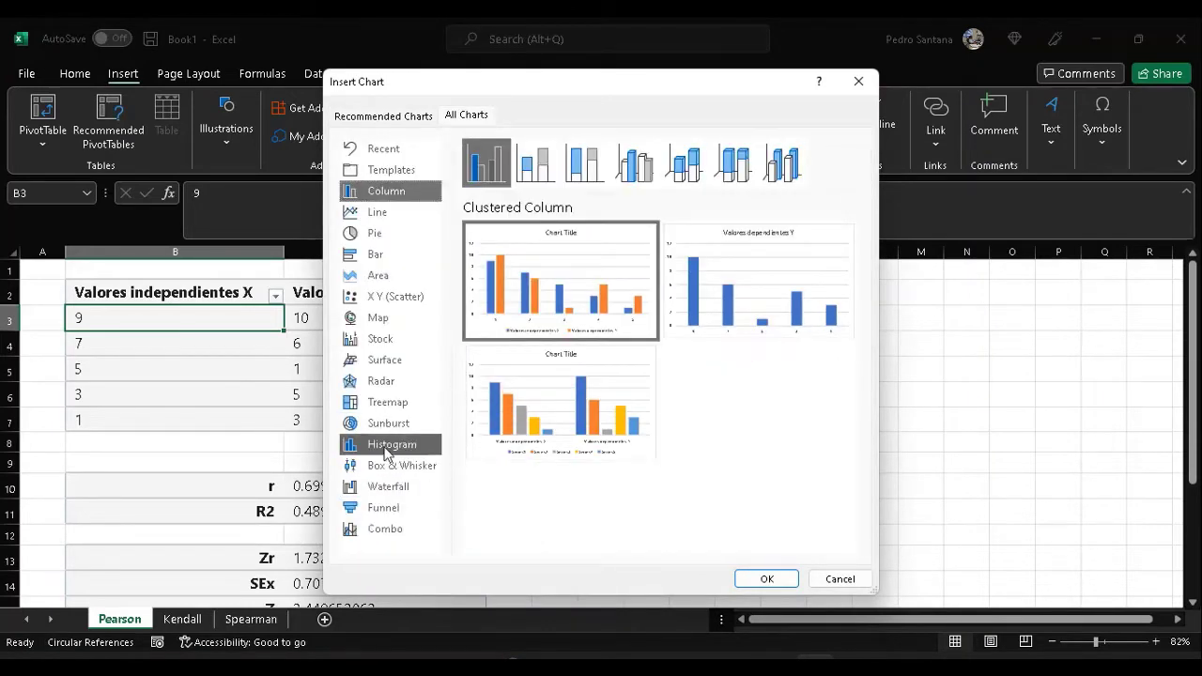
{"action": "left_click", "coordinate": [401, 300]}
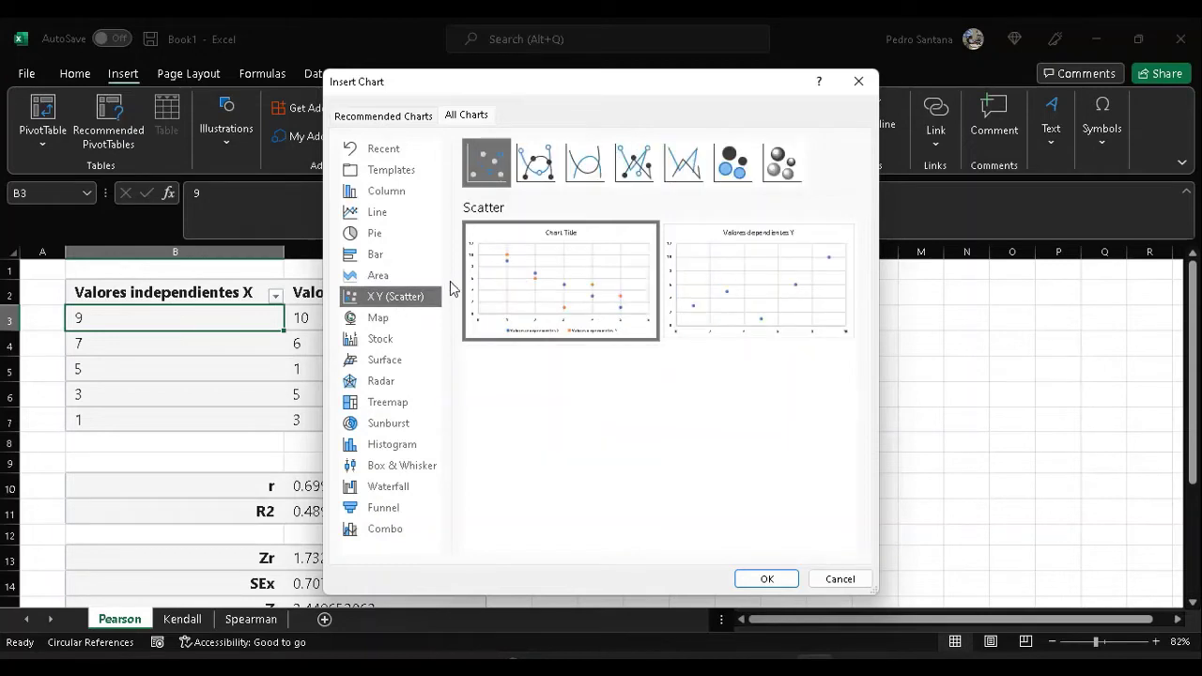
{"action": "mouse_move", "coordinate": [499, 271]}
{"action": "left_click", "coordinate": [767, 580]}
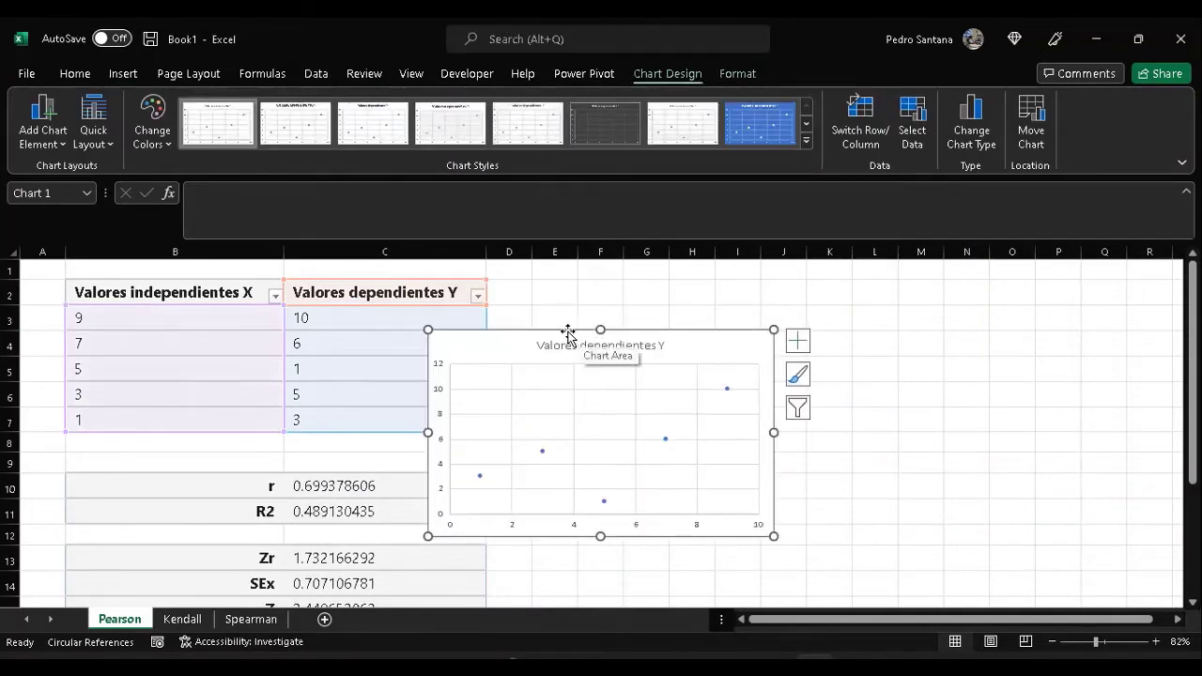
{"action": "left_click_drag", "start_coordinate": [561, 332], "coordinate": [677, 274]}
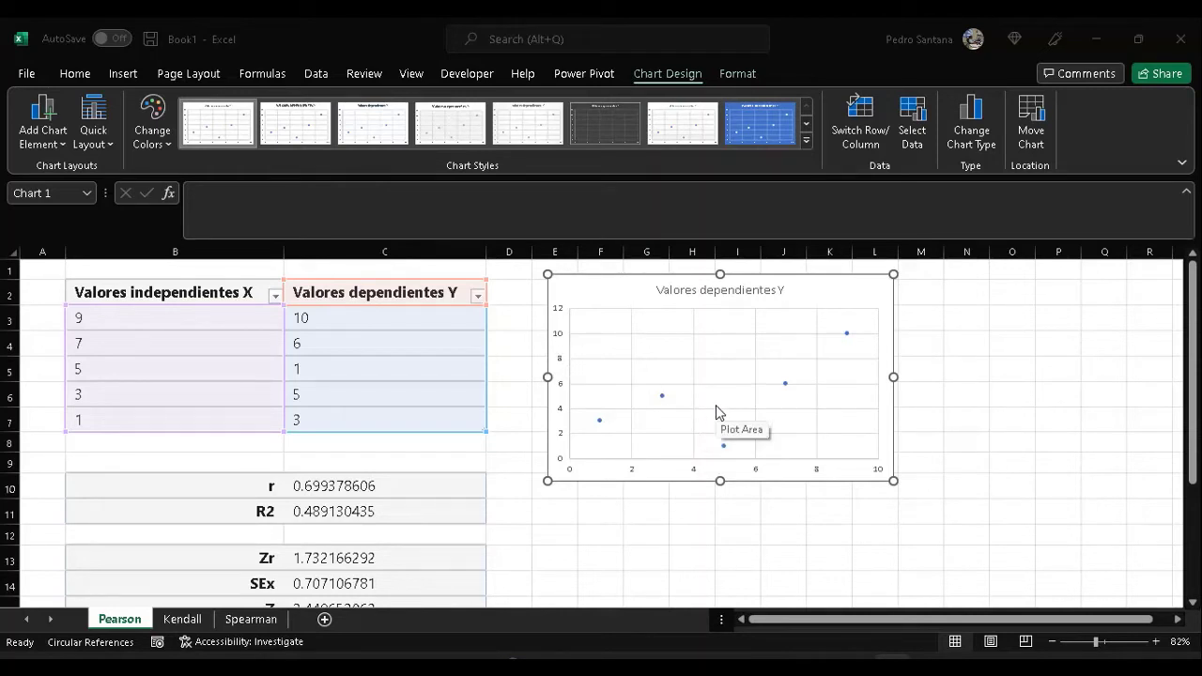
Inspect the arguments of the PEARSON function behind the r coefficient in C10 against the X and Y data ranges.
{"action": "scroll", "coordinate": [719, 415], "scroll_direction": "down", "scroll_amount": 1}
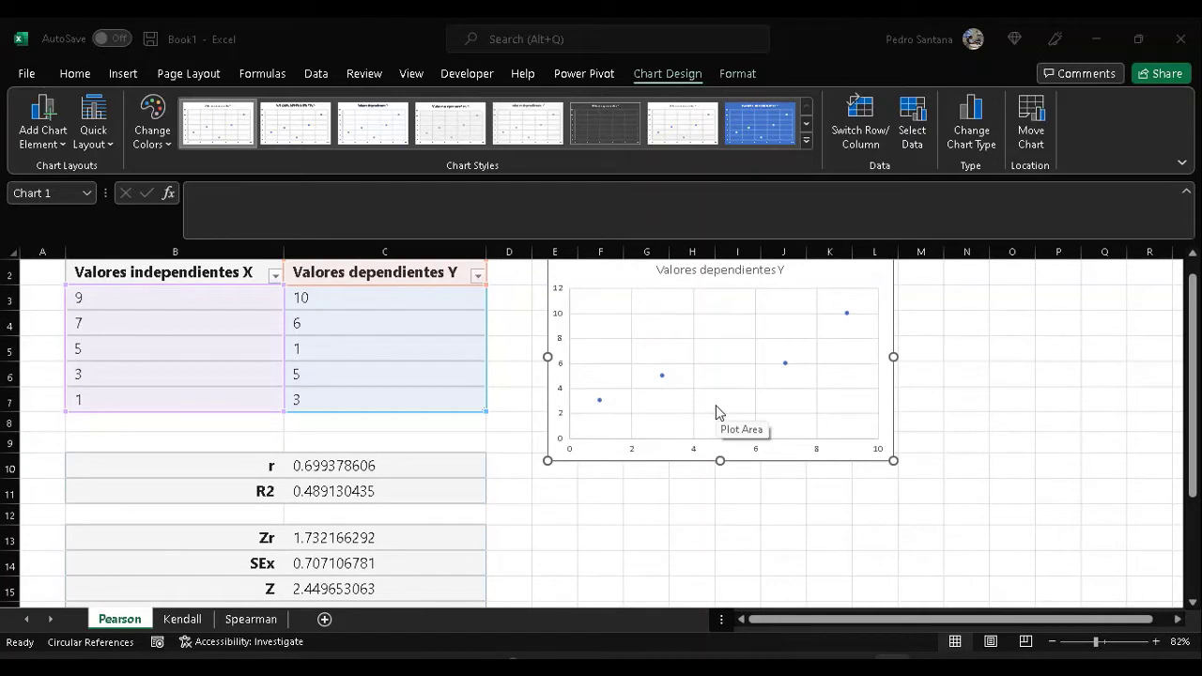
{"action": "scroll", "coordinate": [719, 413], "scroll_direction": "up", "scroll_amount": 1}
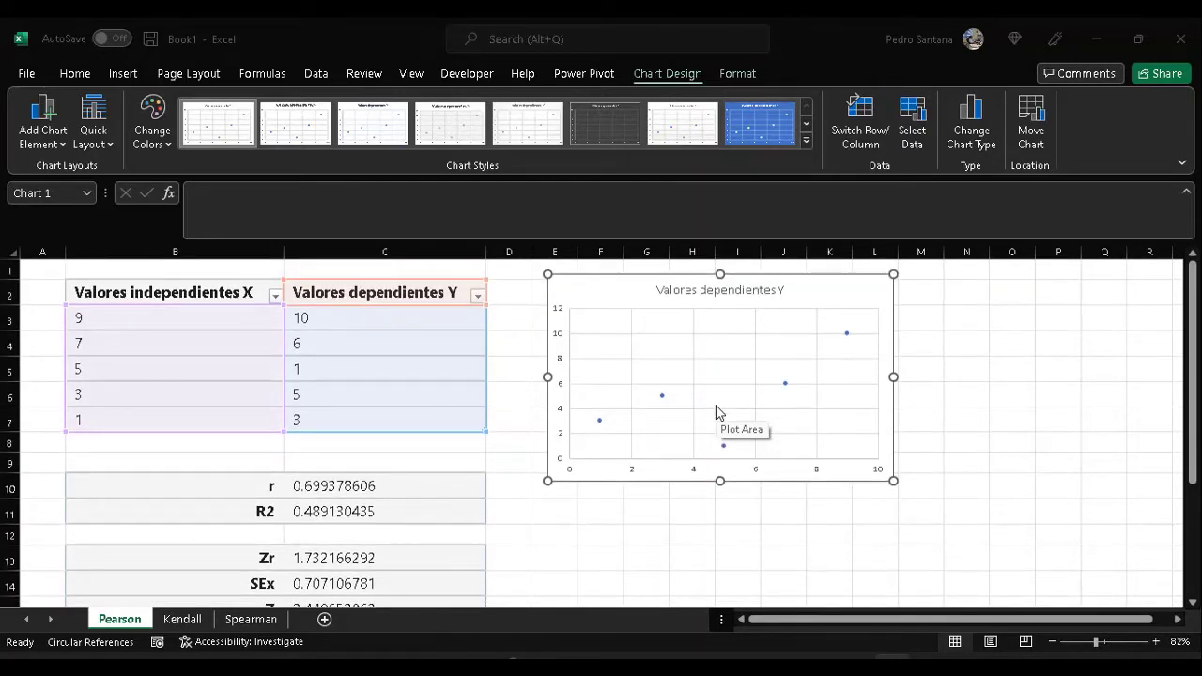
{"action": "scroll", "coordinate": [718, 413], "scroll_direction": "down", "scroll_amount": 2}
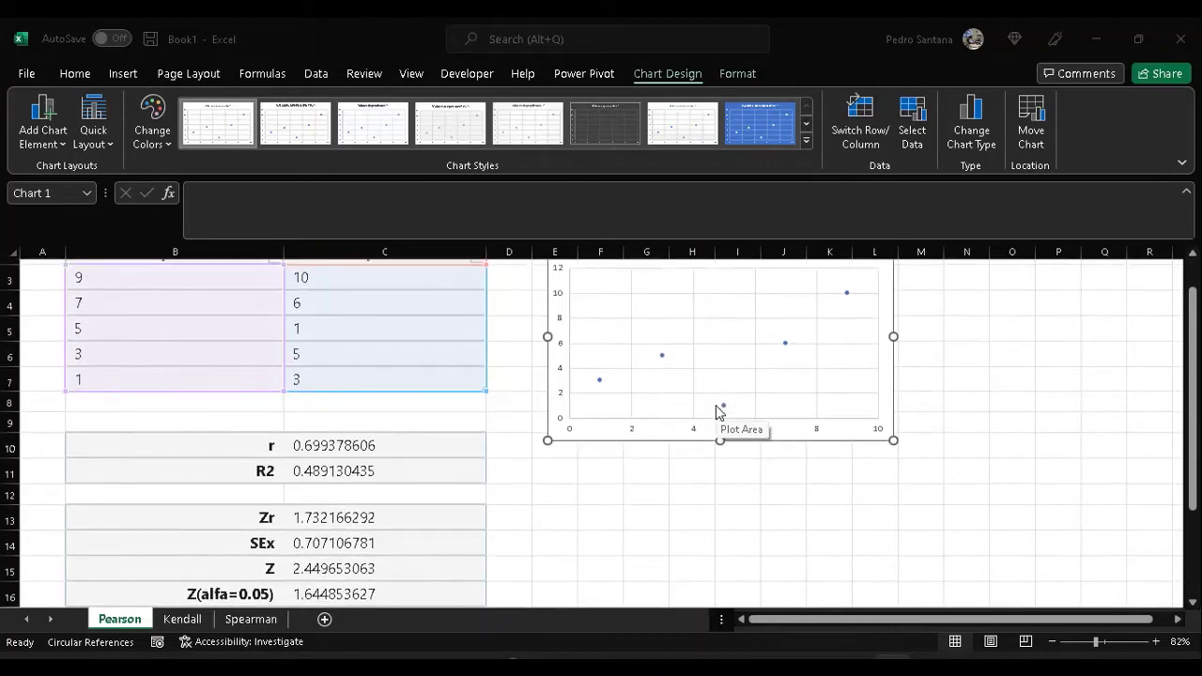
{"action": "left_click", "coordinate": [406, 475]}
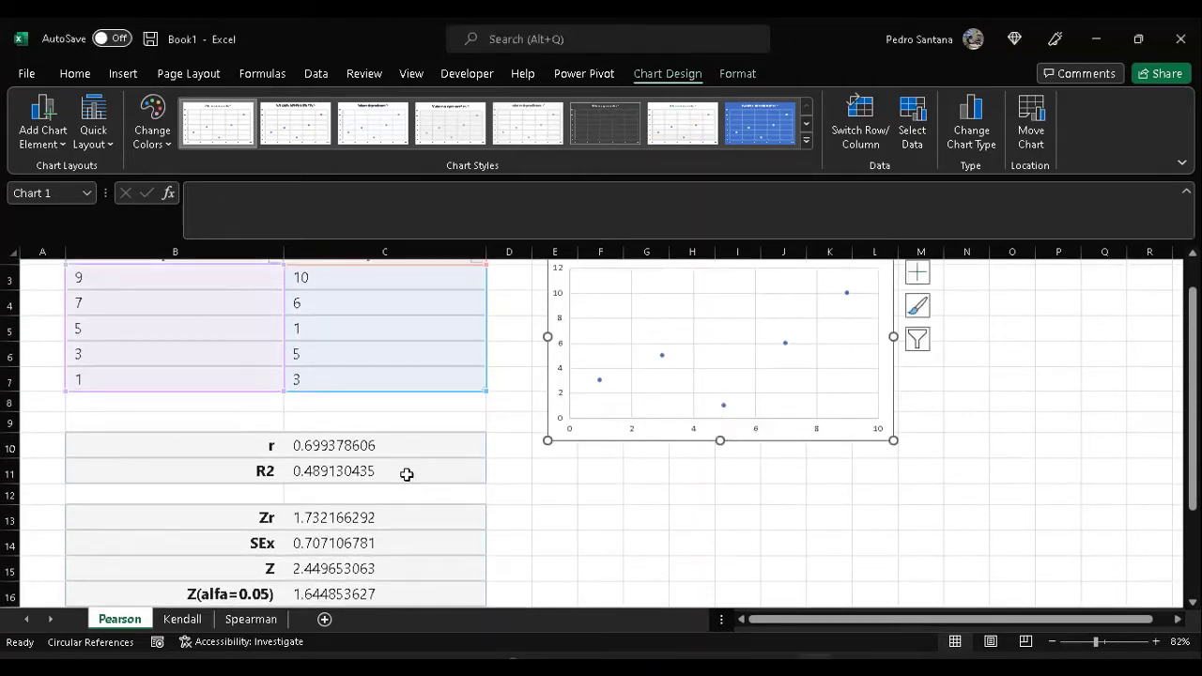
{"action": "left_click", "coordinate": [348, 449]}
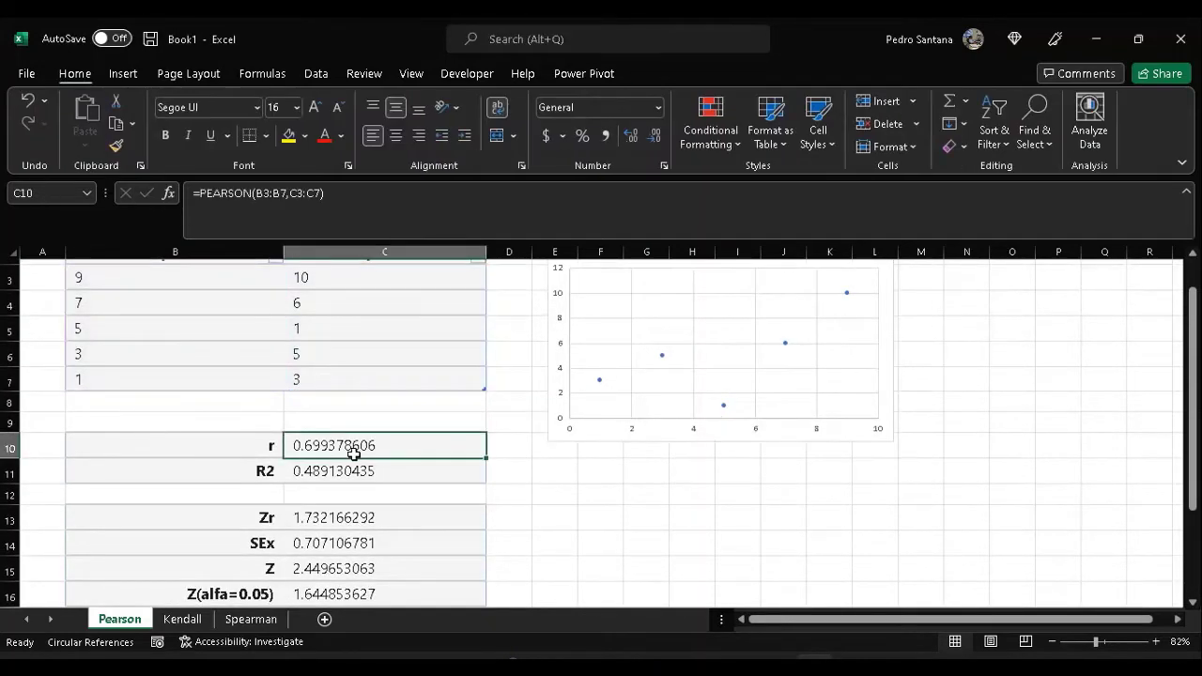
{"action": "left_click", "coordinate": [106, 160]}
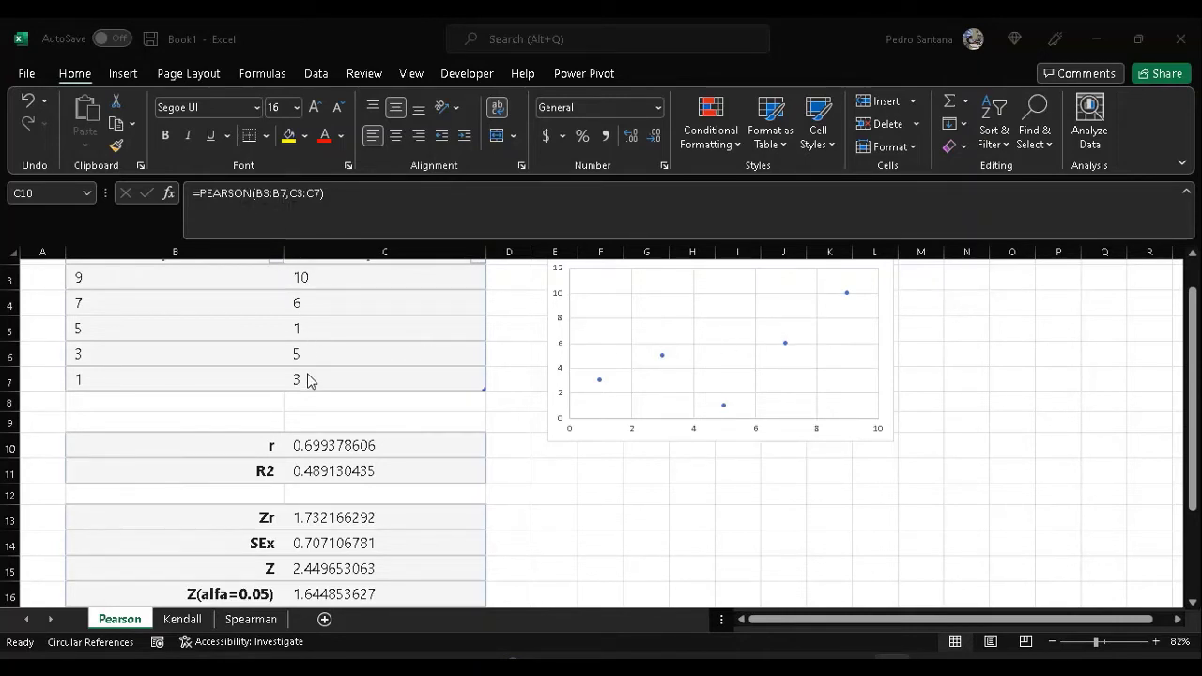
{"action": "left_click", "coordinate": [169, 196]}
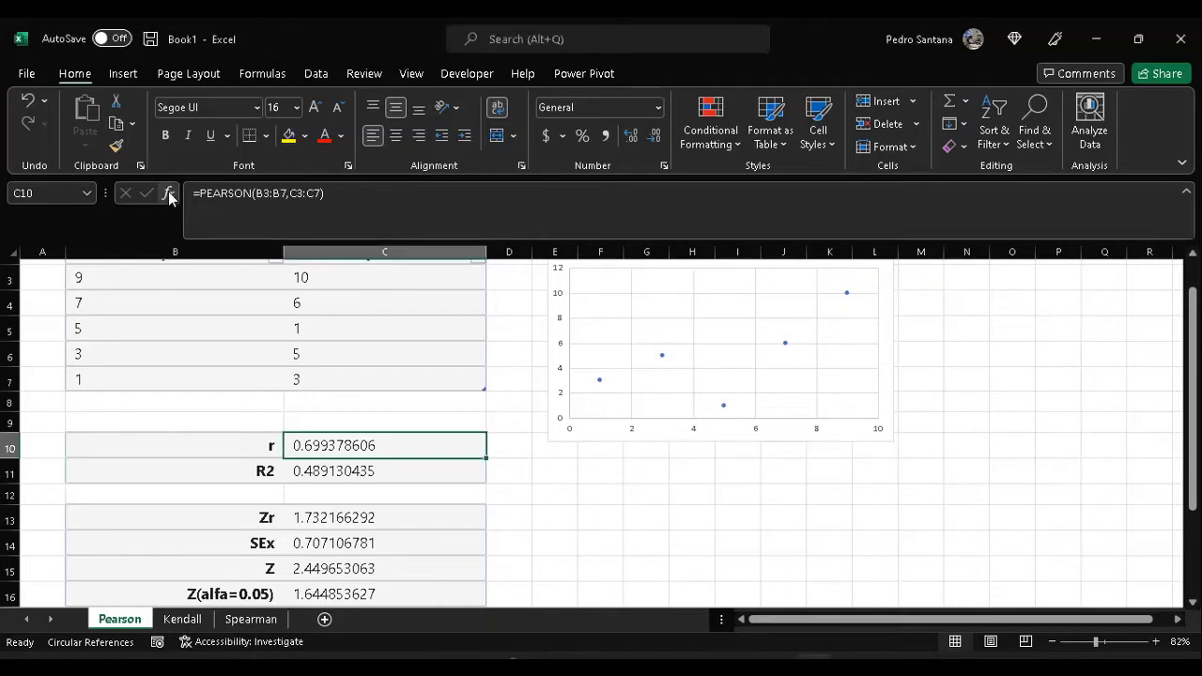
{"action": "left_click", "coordinate": [170, 197]}
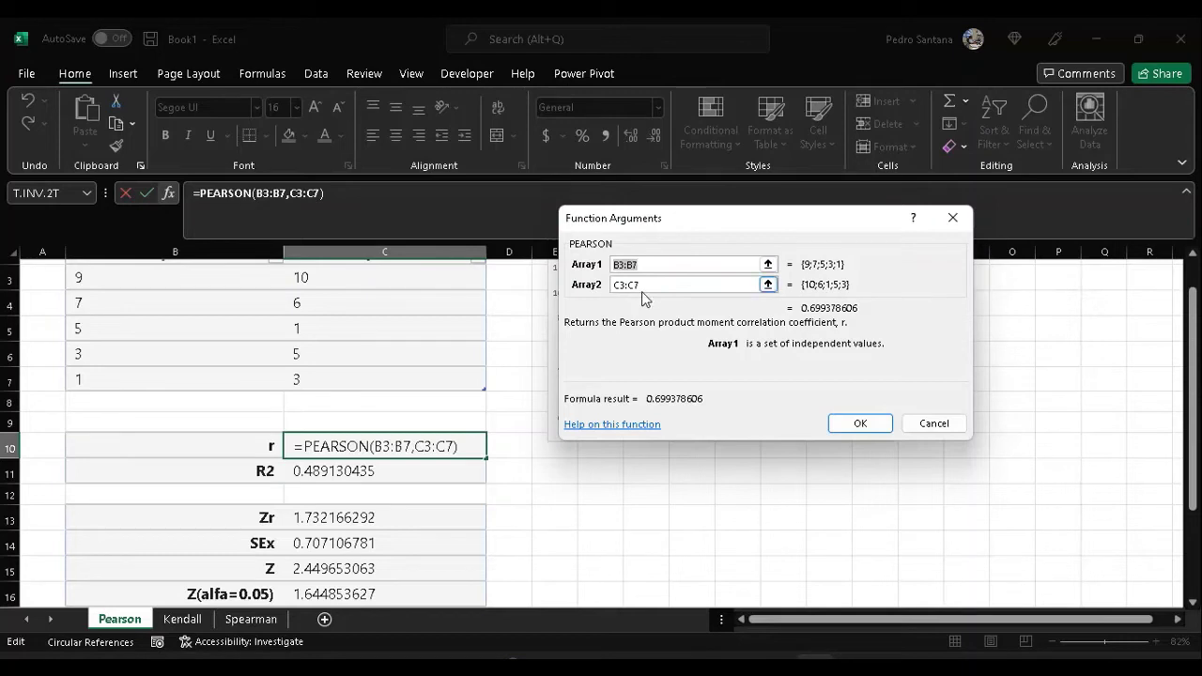
{"action": "scroll", "coordinate": [418, 298], "scroll_direction": "up", "scroll_amount": 1}
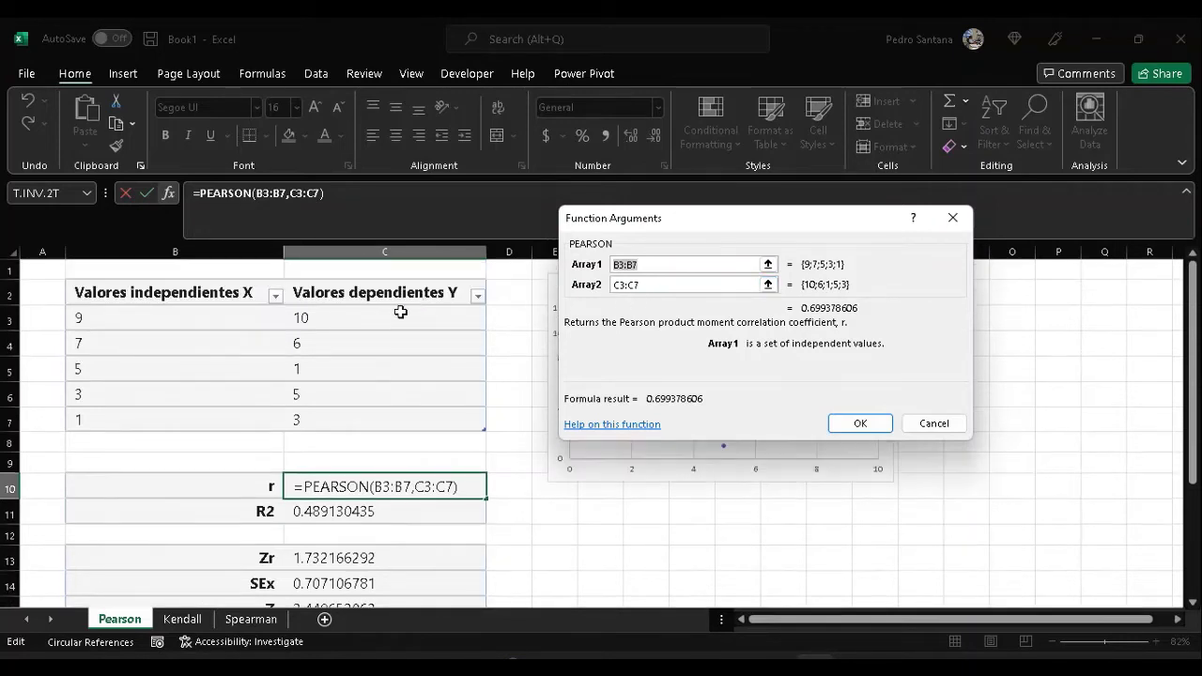
{"action": "left_click", "coordinate": [857, 424]}
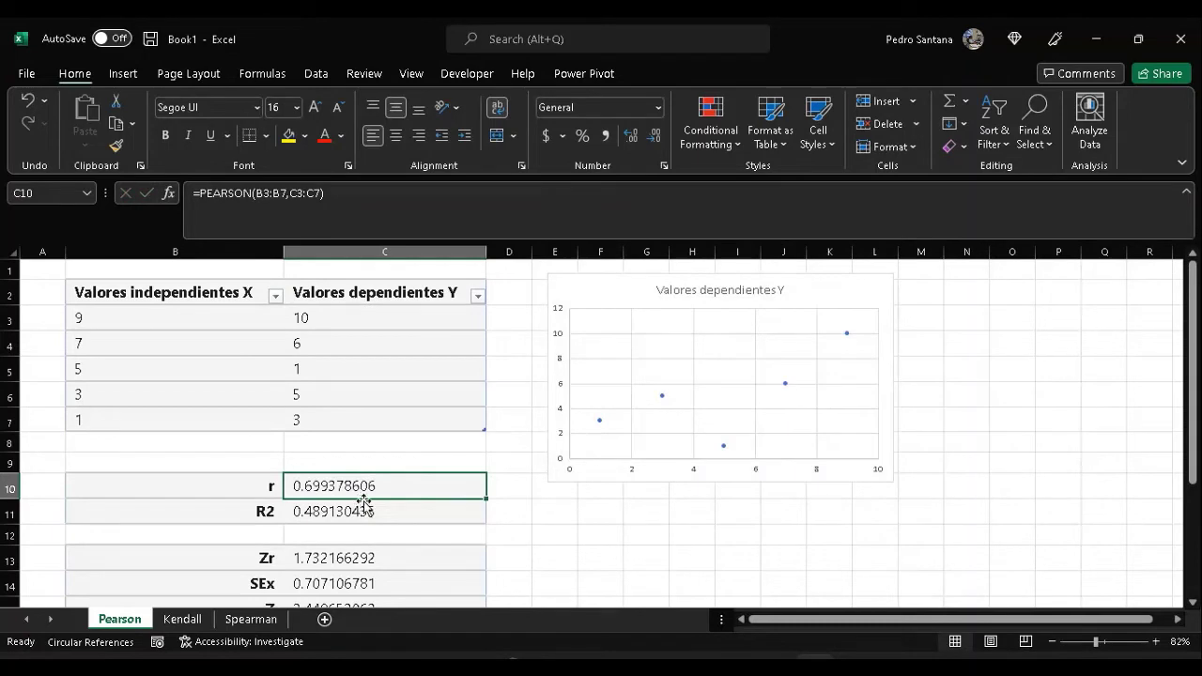
Compare the RSQ formula for R2 in C11 with the PEARSON formula for r in C10.
{"action": "scroll", "coordinate": [363, 501], "scroll_direction": "down", "scroll_amount": 1}
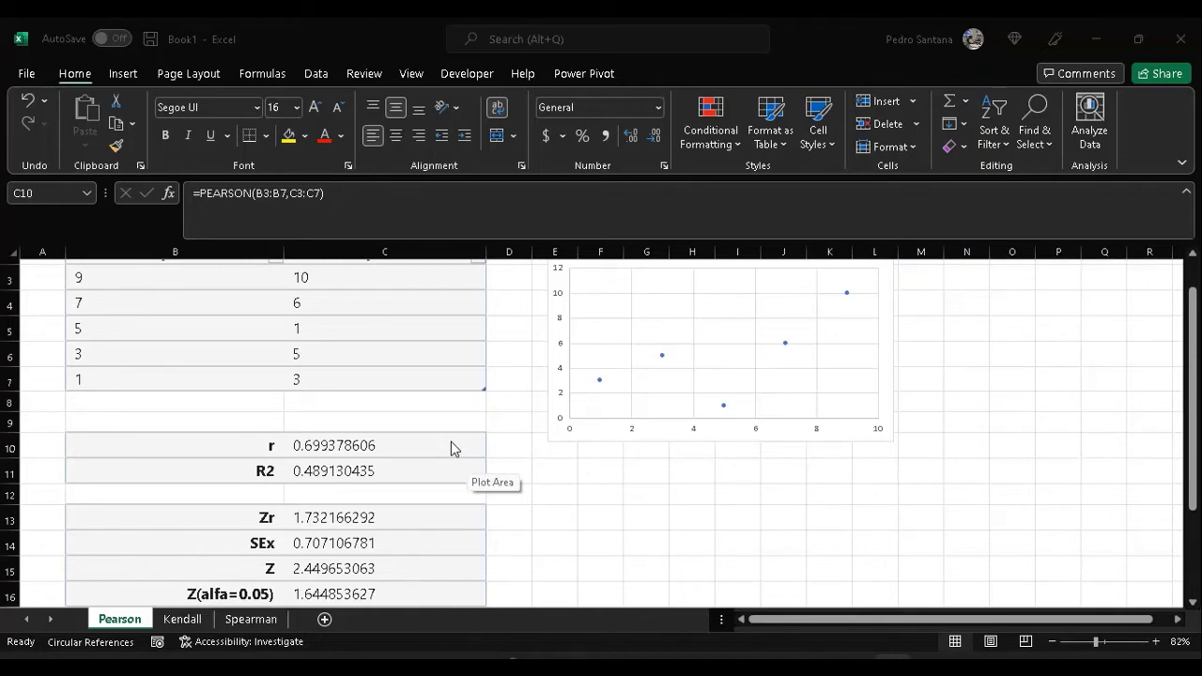
{"action": "left_click", "coordinate": [340, 473]}
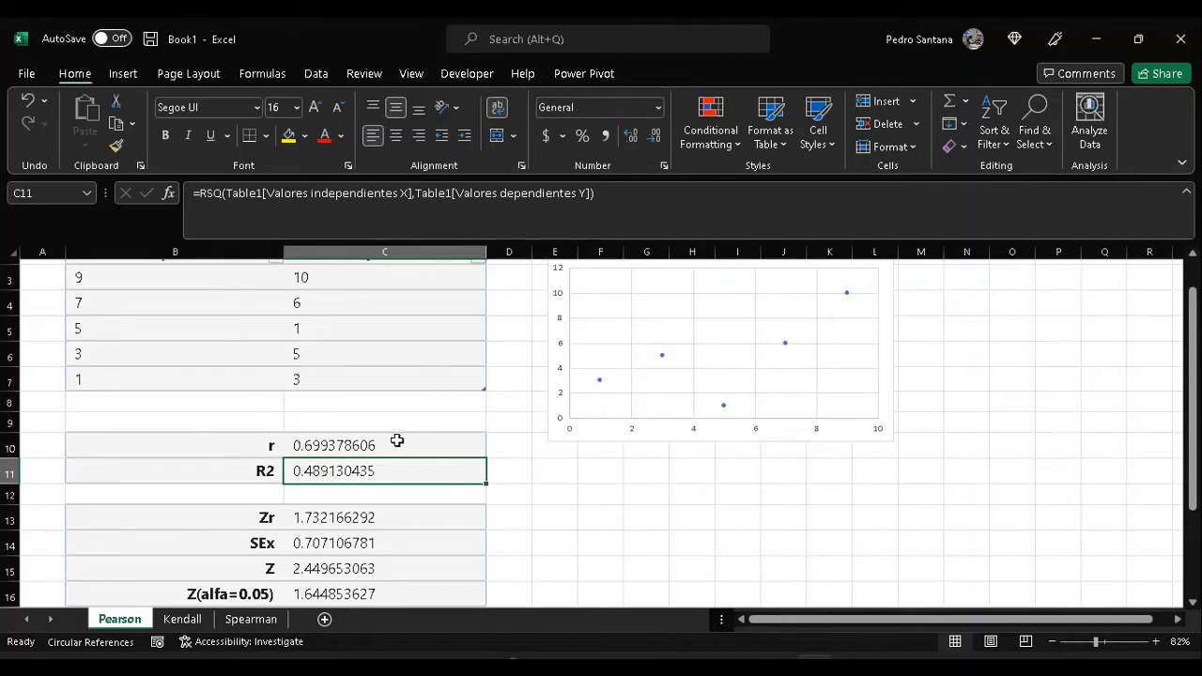
{"action": "left_click", "coordinate": [328, 447]}
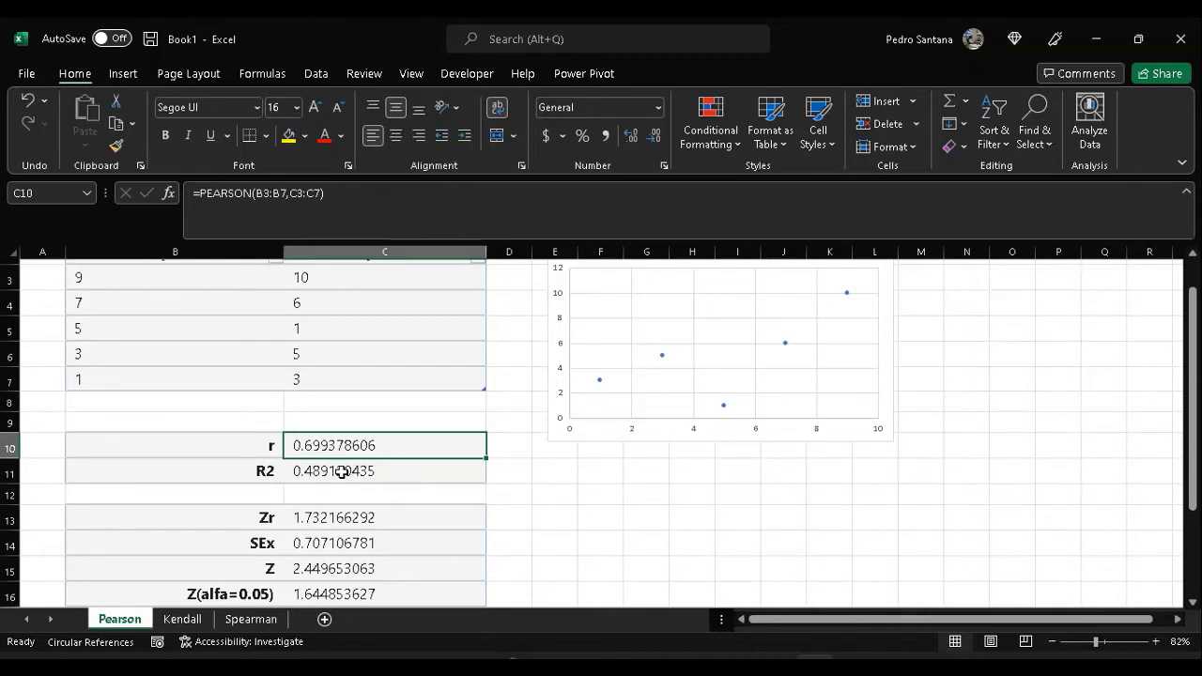
{"action": "left_click", "coordinate": [340, 472]}
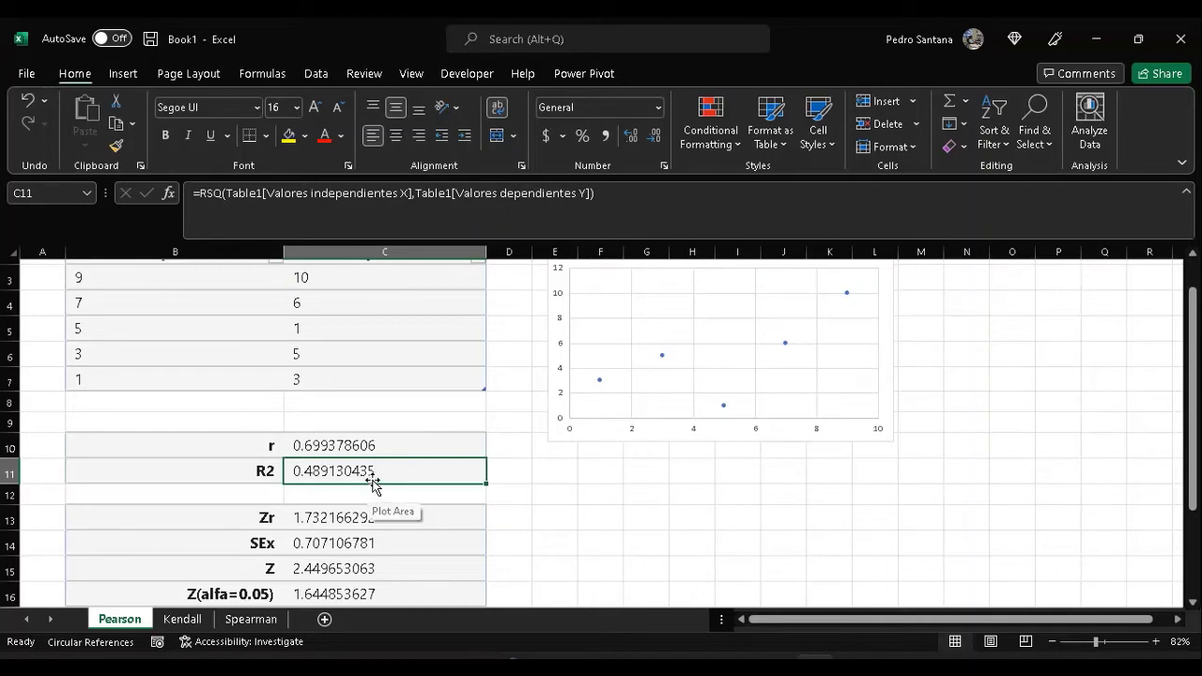
Review the significance test block from Zr to Conclusion alongside the data, and inspect the Zr formula in C13.
{"action": "scroll", "coordinate": [374, 478], "scroll_direction": "down", "scroll_amount": 2}
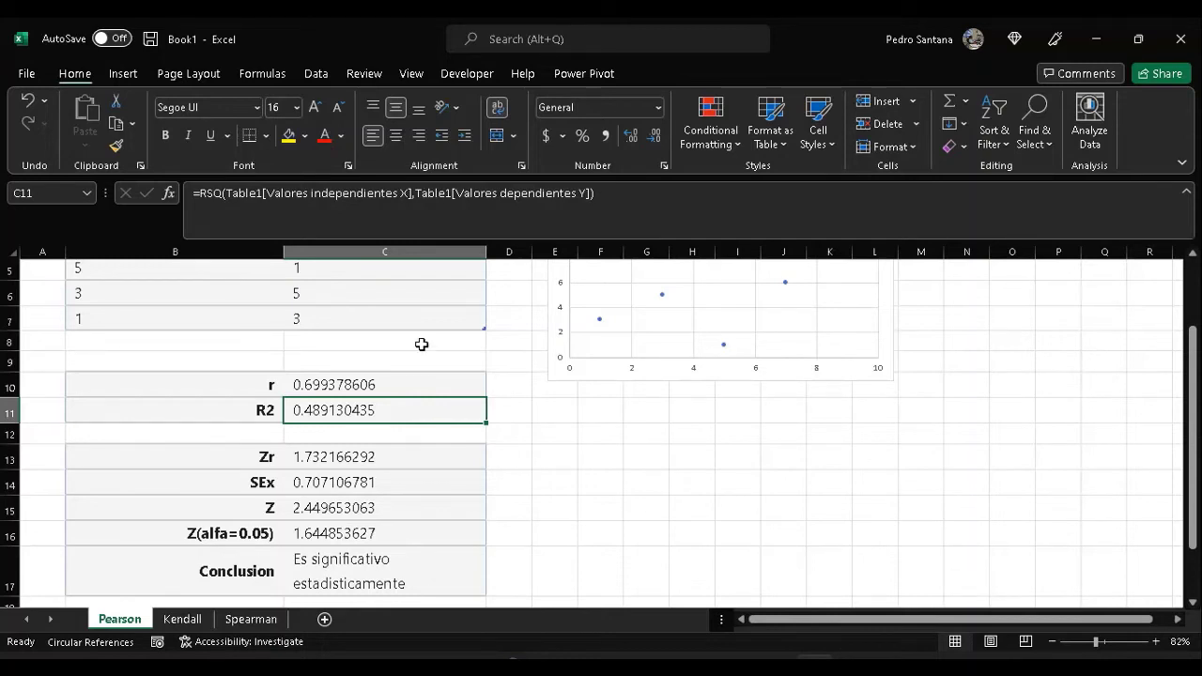
{"action": "scroll", "coordinate": [417, 342], "scroll_direction": "up", "scroll_amount": 2}
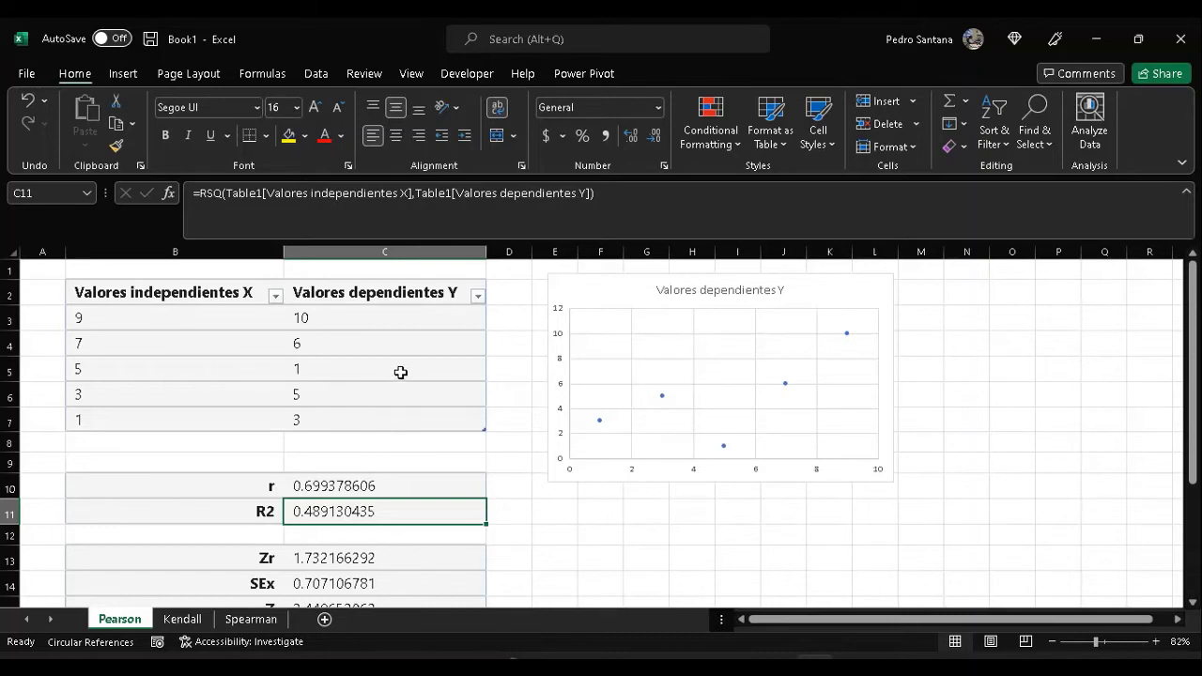
{"action": "scroll", "coordinate": [400, 373], "scroll_direction": "down", "scroll_amount": 1}
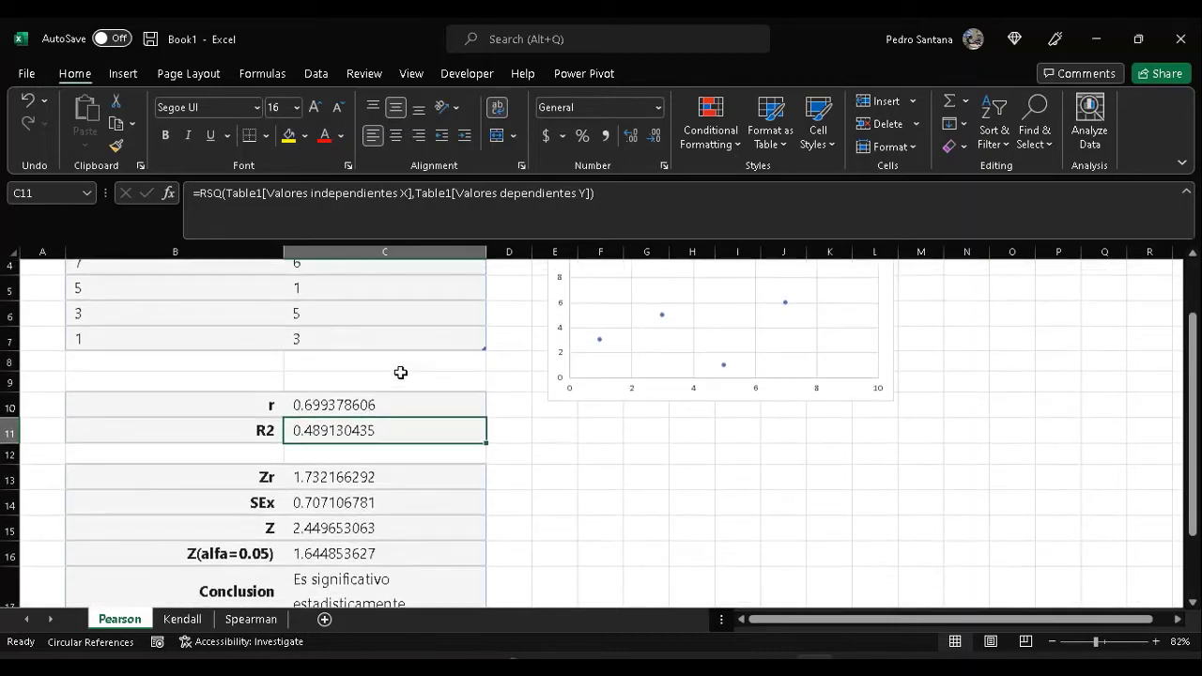
{"action": "scroll", "coordinate": [400, 373], "scroll_direction": "down", "scroll_amount": 3}
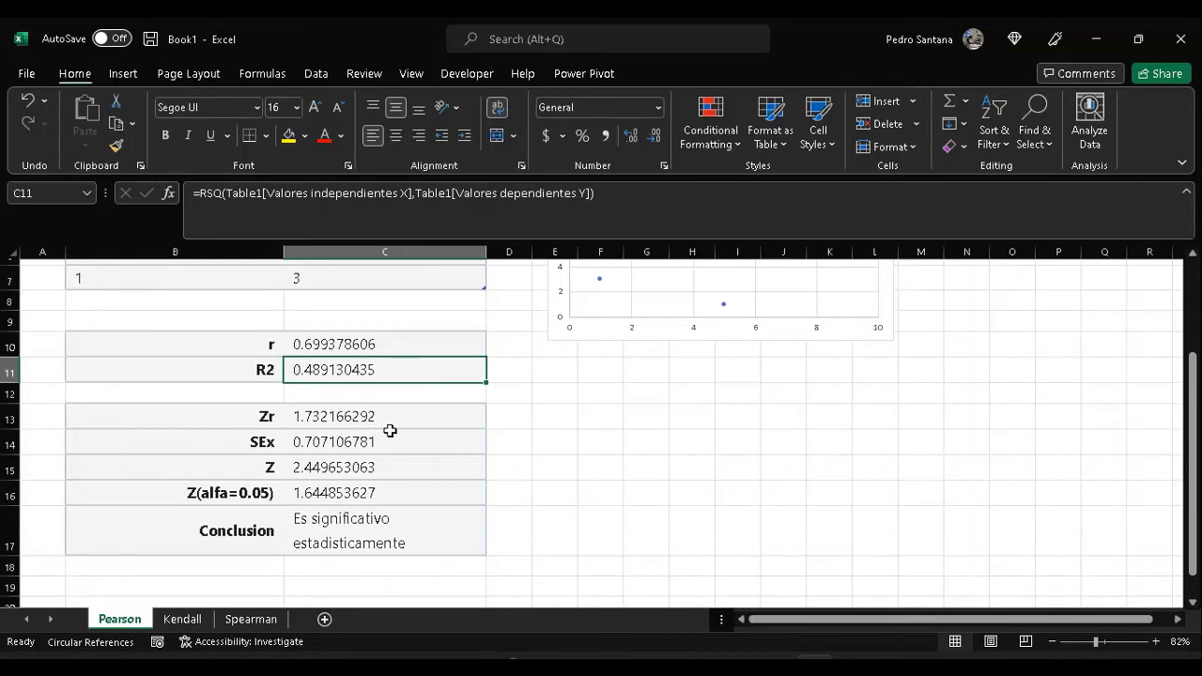
{"action": "scroll", "coordinate": [391, 430], "scroll_direction": "down", "scroll_amount": 1}
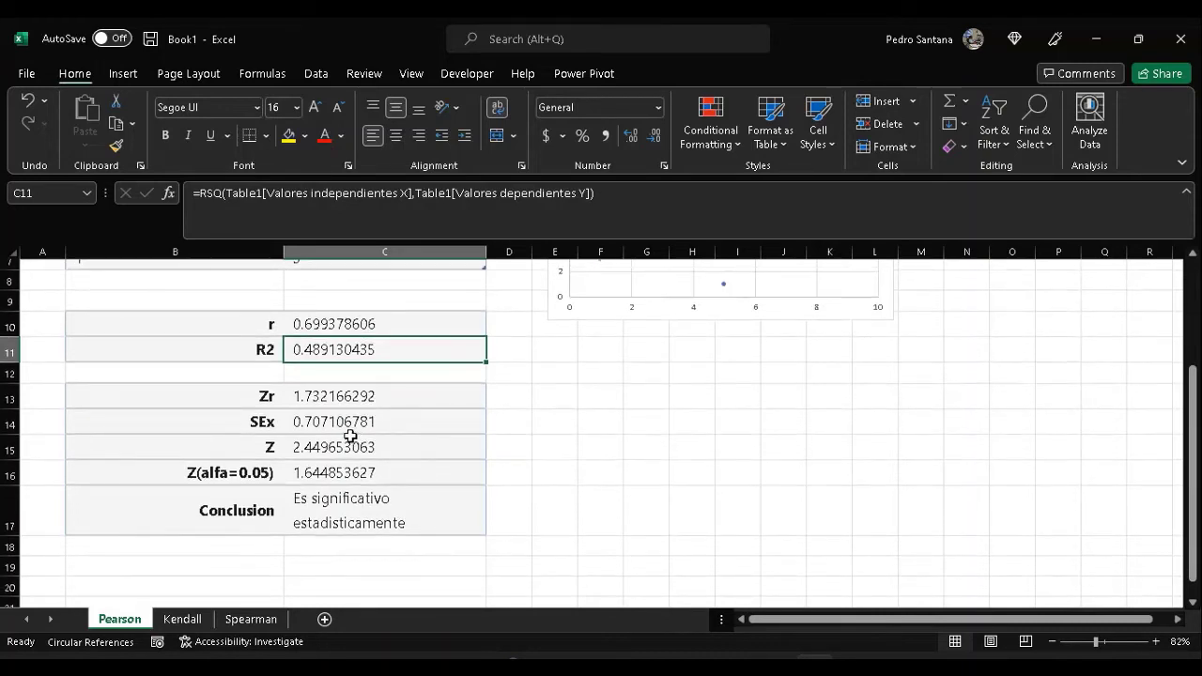
{"action": "scroll", "coordinate": [350, 430], "scroll_direction": "up", "scroll_amount": 5}
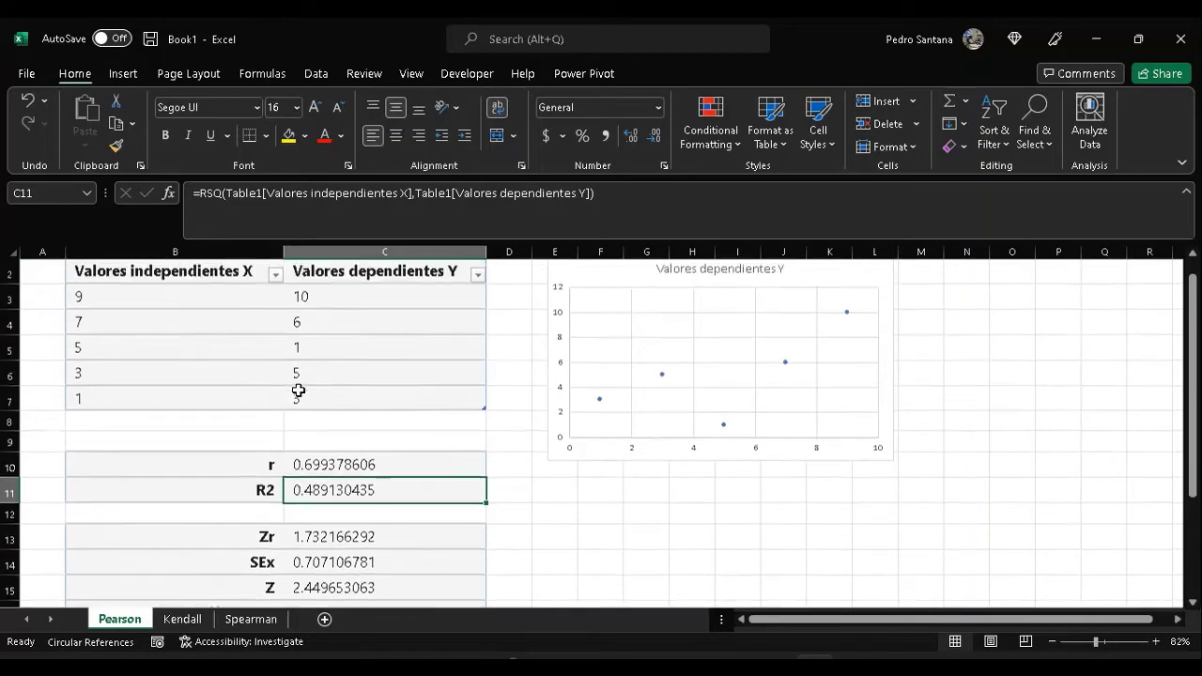
{"action": "scroll", "coordinate": [299, 393], "scroll_direction": "down", "scroll_amount": 3}
{"action": "scroll", "coordinate": [304, 405], "scroll_direction": "down", "scroll_amount": 4}
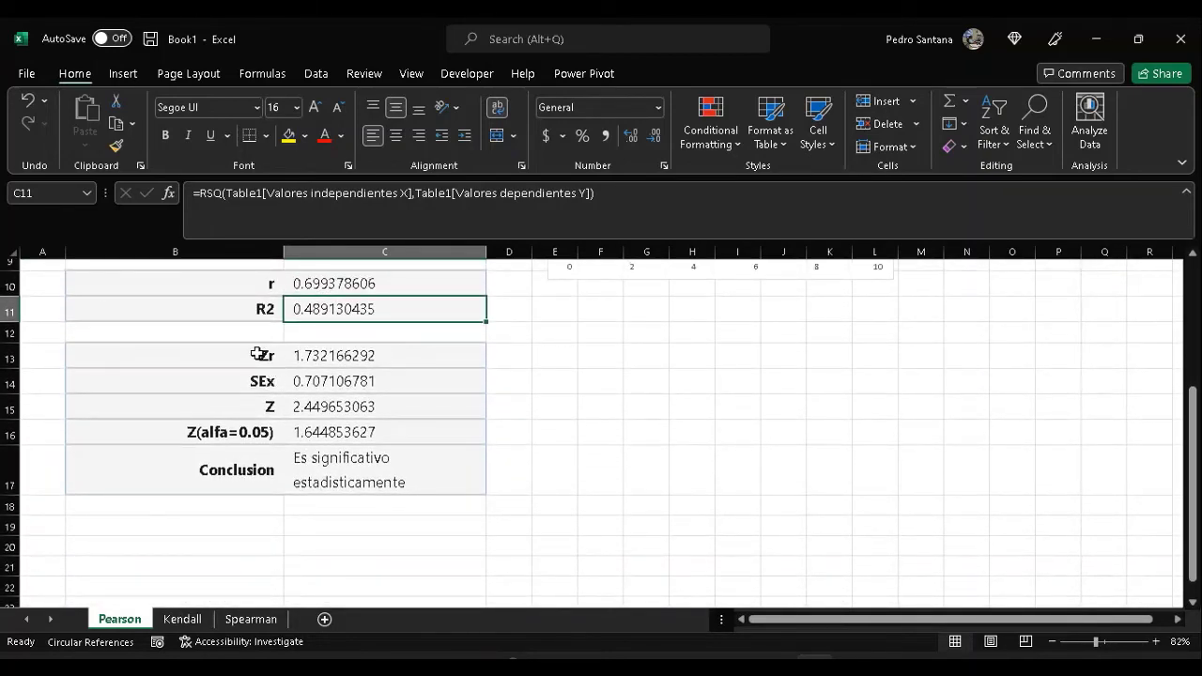
{"action": "left_click", "coordinate": [336, 361]}
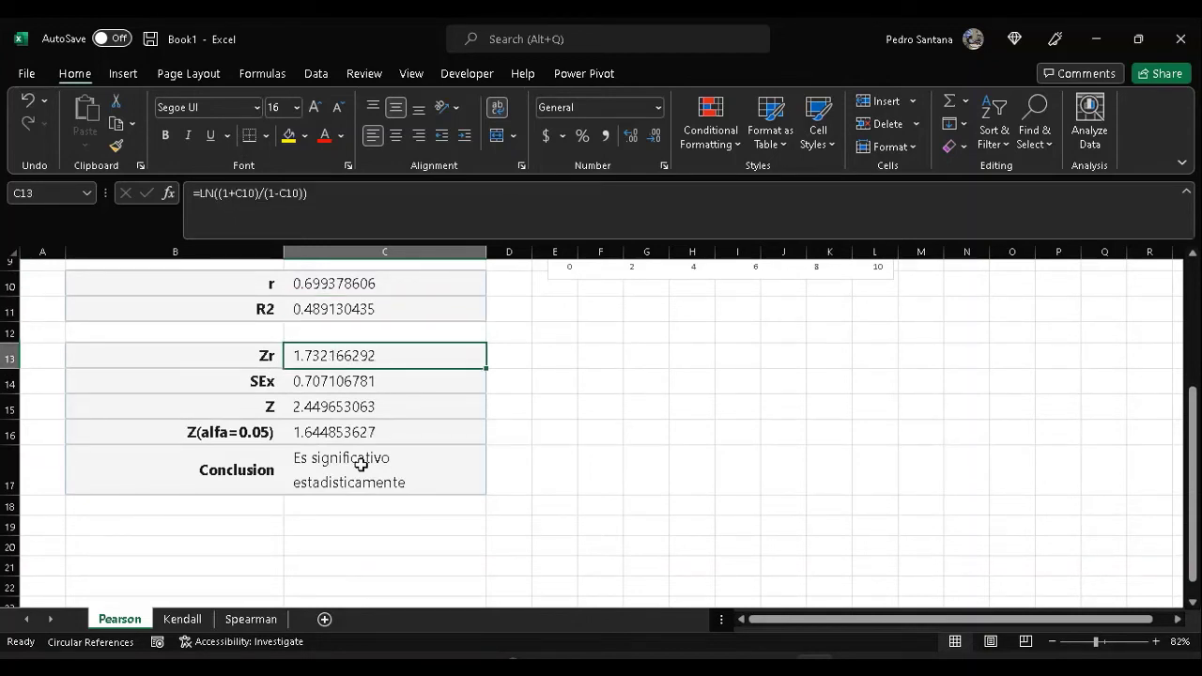
Inspect the SEx formula in C14, the Z formula in C15 and the conclusion in C17, and review them against the data and scatter chart.
{"action": "left_click", "coordinate": [331, 387]}
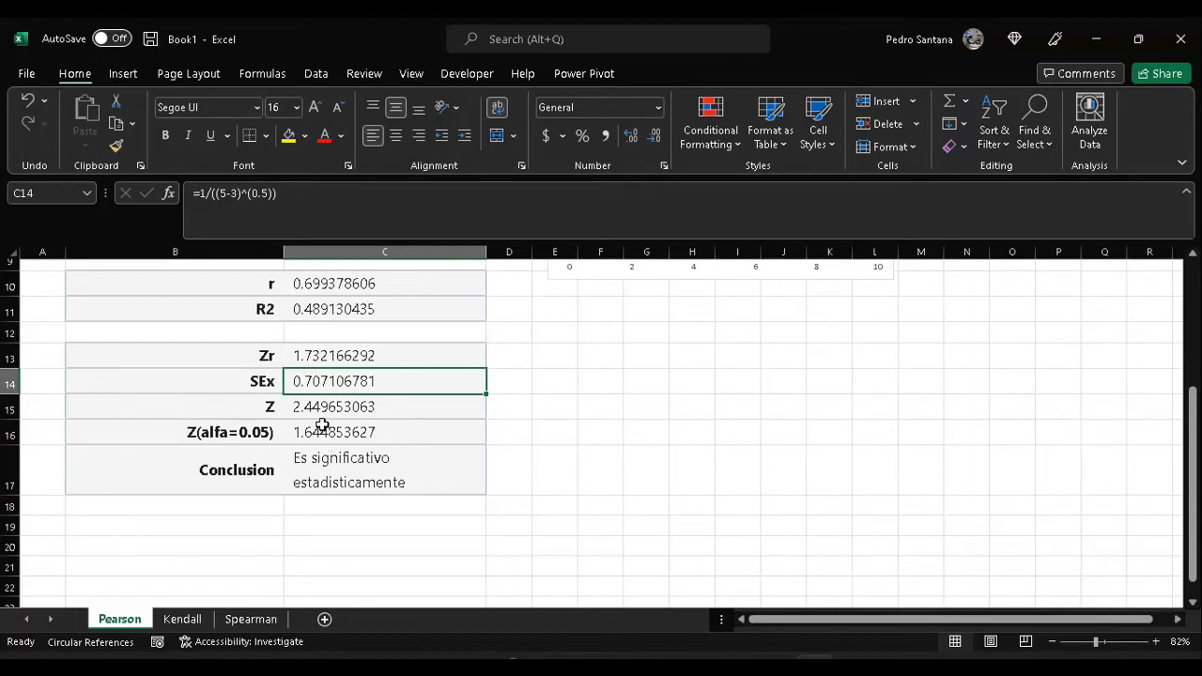
{"action": "left_click", "coordinate": [324, 408]}
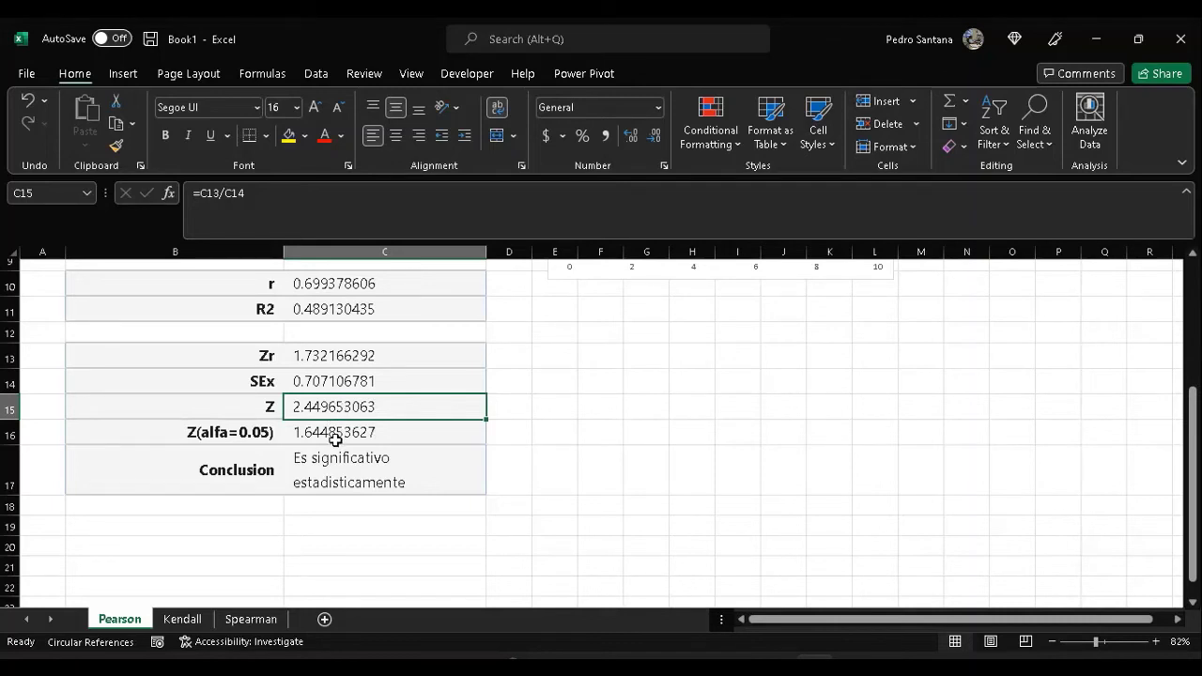
{"action": "left_click", "coordinate": [338, 471]}
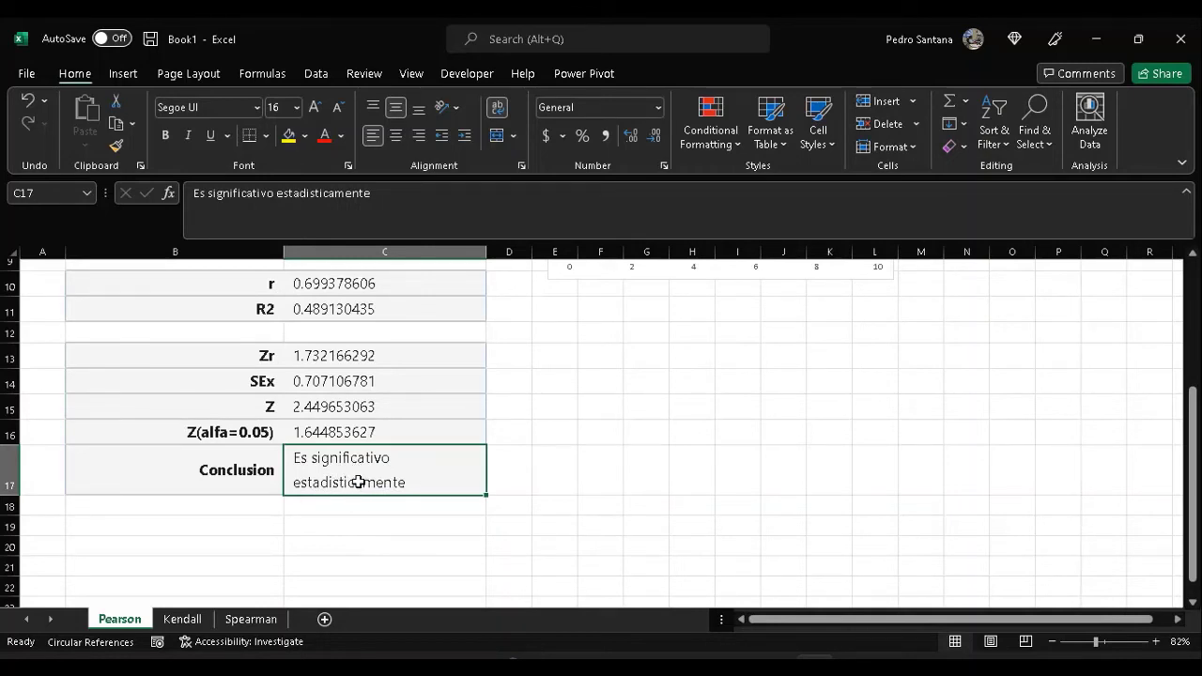
{"action": "scroll", "coordinate": [344, 460], "scroll_direction": "up", "scroll_amount": 3}
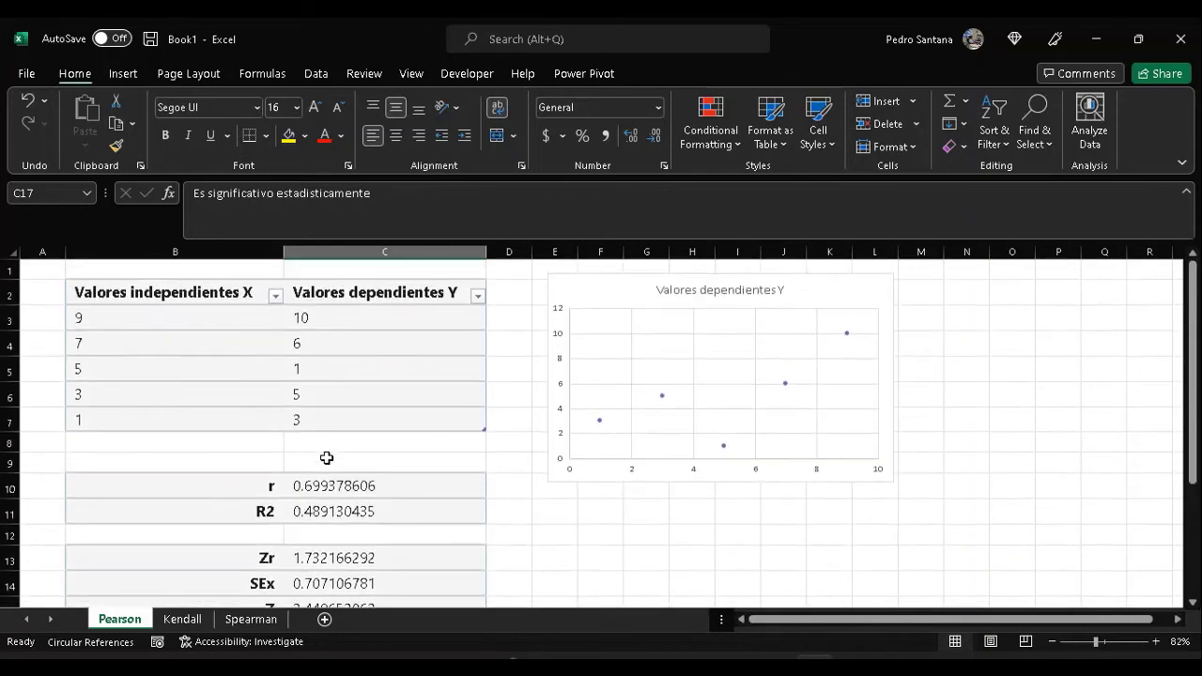
{"action": "scroll", "coordinate": [414, 317], "scroll_direction": "down", "scroll_amount": 1}
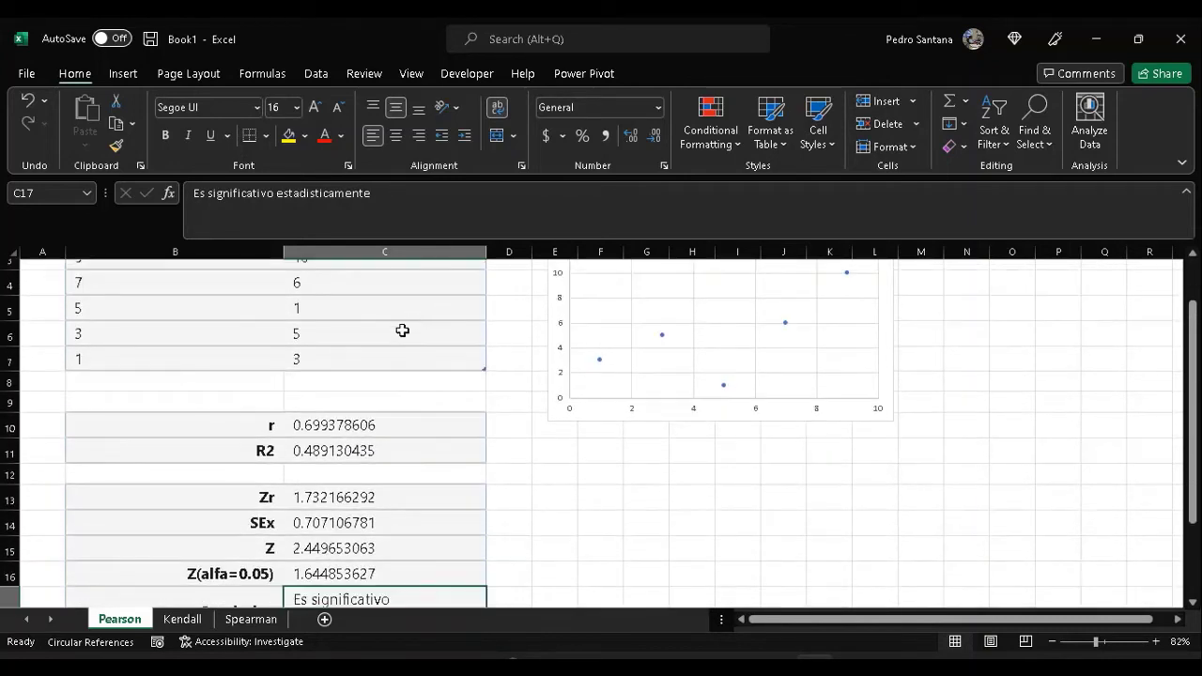
{"action": "scroll", "coordinate": [402, 329], "scroll_direction": "up", "scroll_amount": 1}
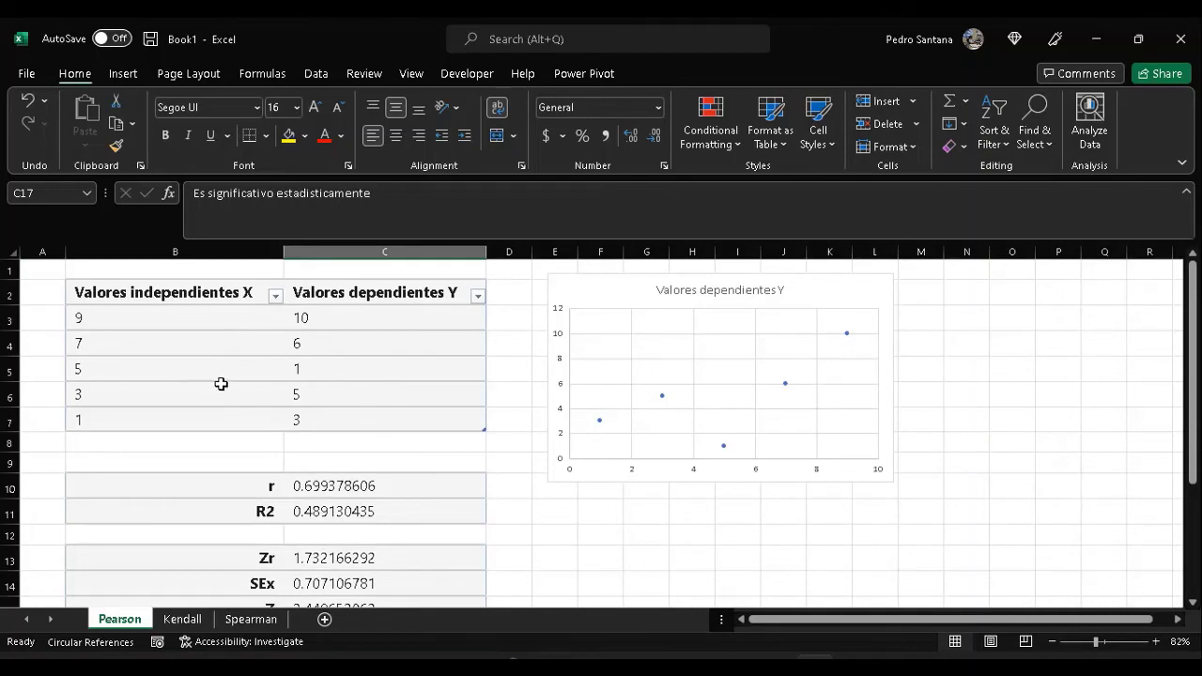
Open the Kendall sheet and review the X and Y data together with the table of ranks and concordant and discordant pairs.
{"action": "left_click", "coordinate": [189, 616]}
{"action": "scroll", "coordinate": [318, 406], "scroll_direction": "up", "scroll_amount": 1}
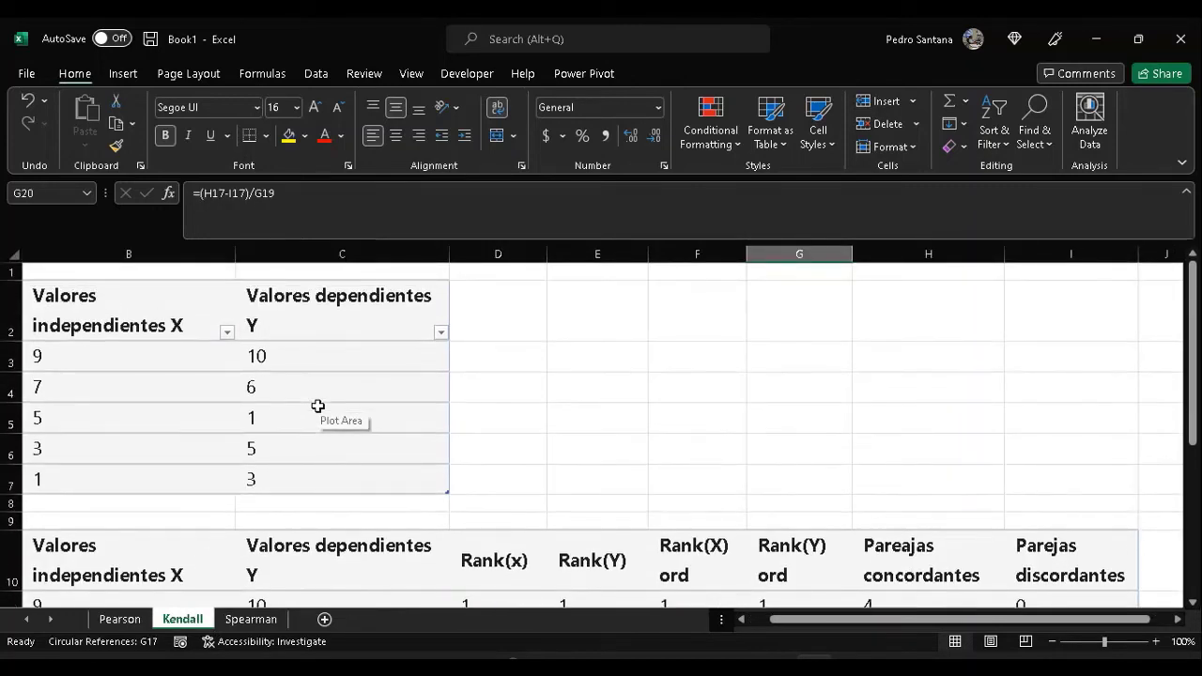
{"action": "scroll", "coordinate": [319, 406], "scroll_direction": "down", "scroll_amount": 3}
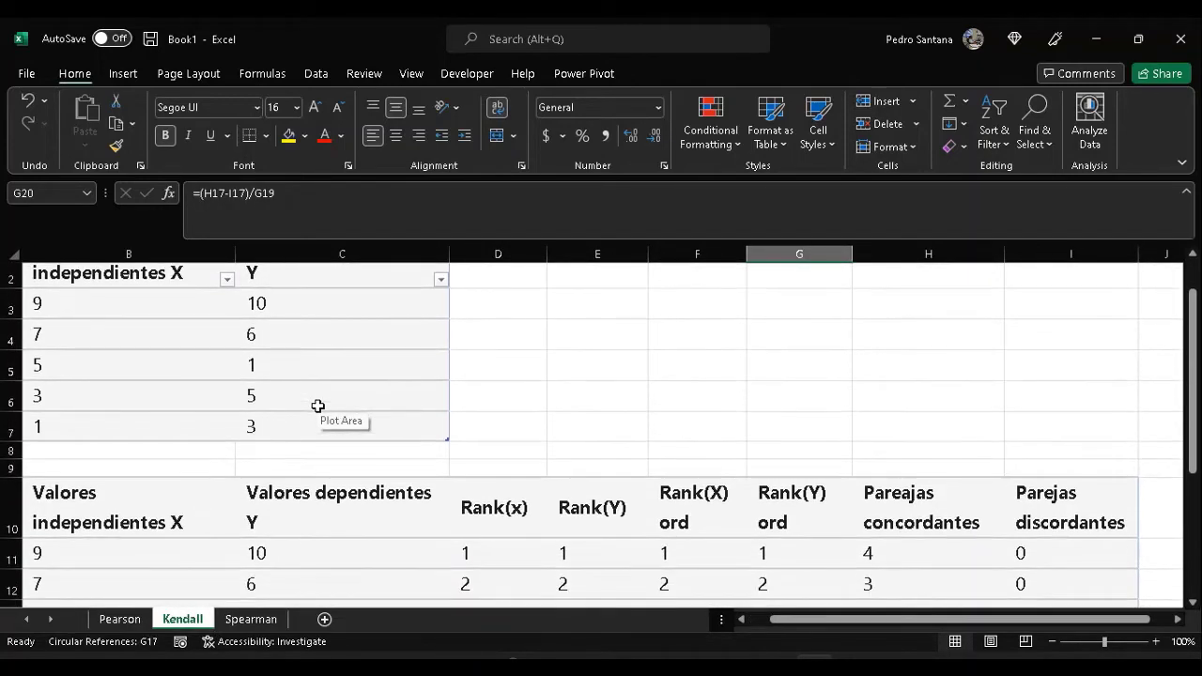
{"action": "scroll", "coordinate": [319, 406], "scroll_direction": "down", "scroll_amount": 2}
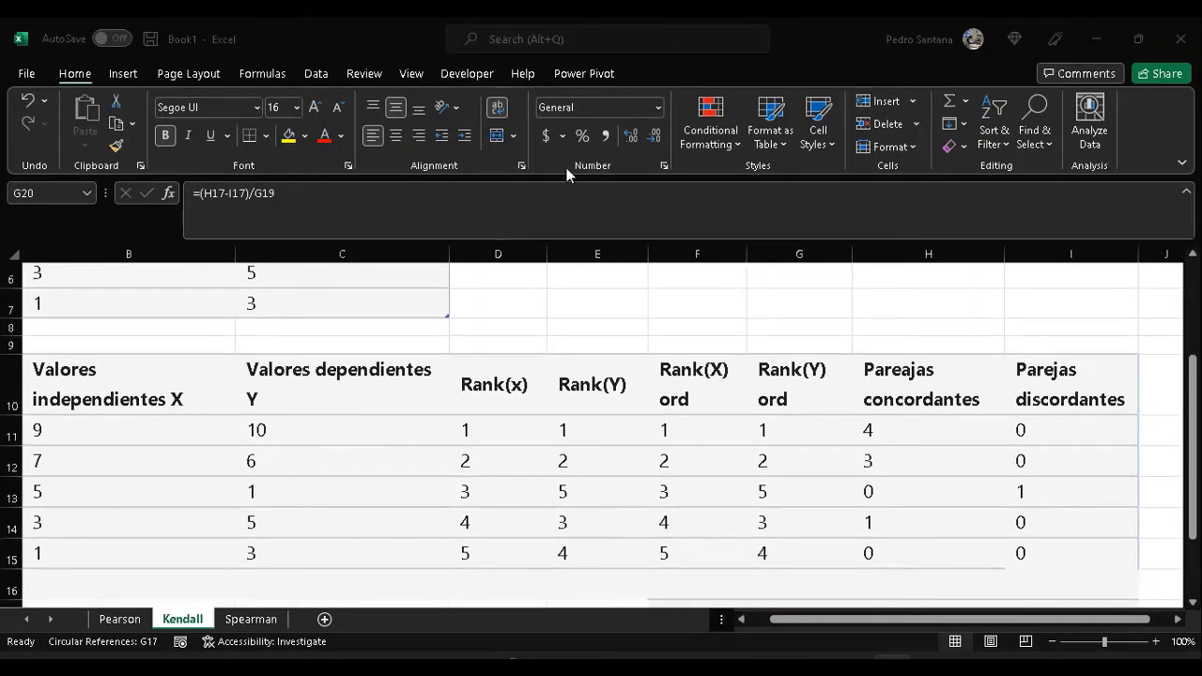
{"action": "scroll", "coordinate": [550, 352], "scroll_direction": "up", "scroll_amount": 1}
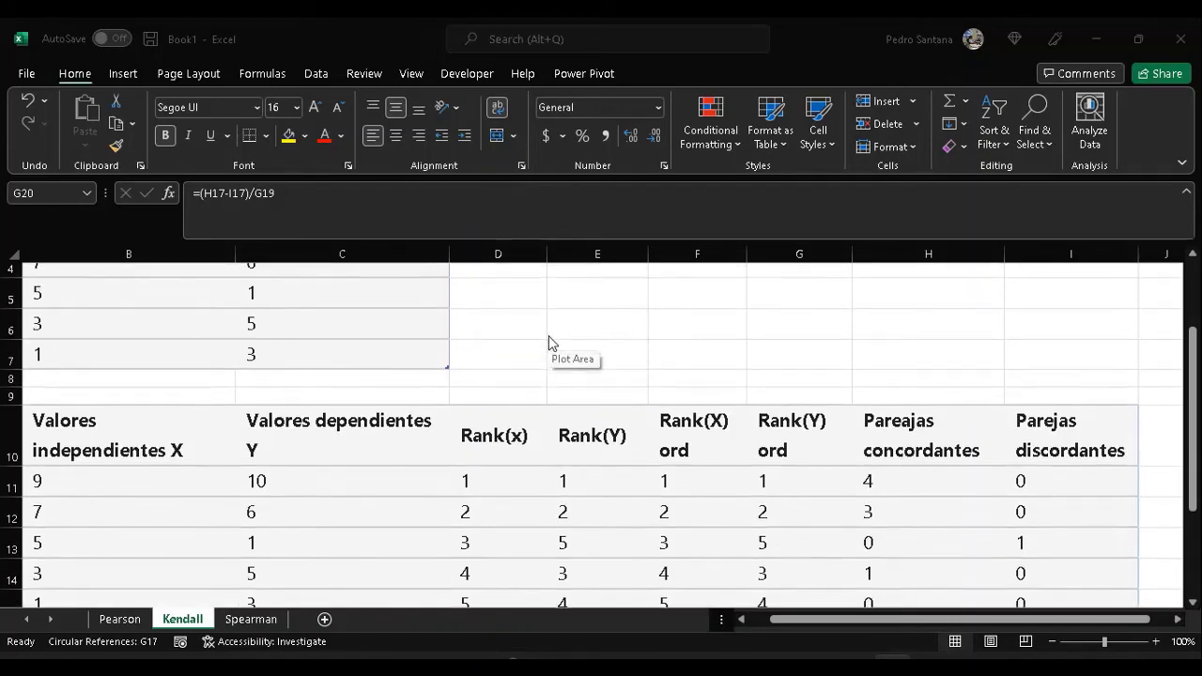
Inspect the RANK.AVG formulas in the Rank(x) and Rank(Y) columns, D11:E15, of the Kendall table.
{"action": "left_click", "coordinate": [494, 461]}
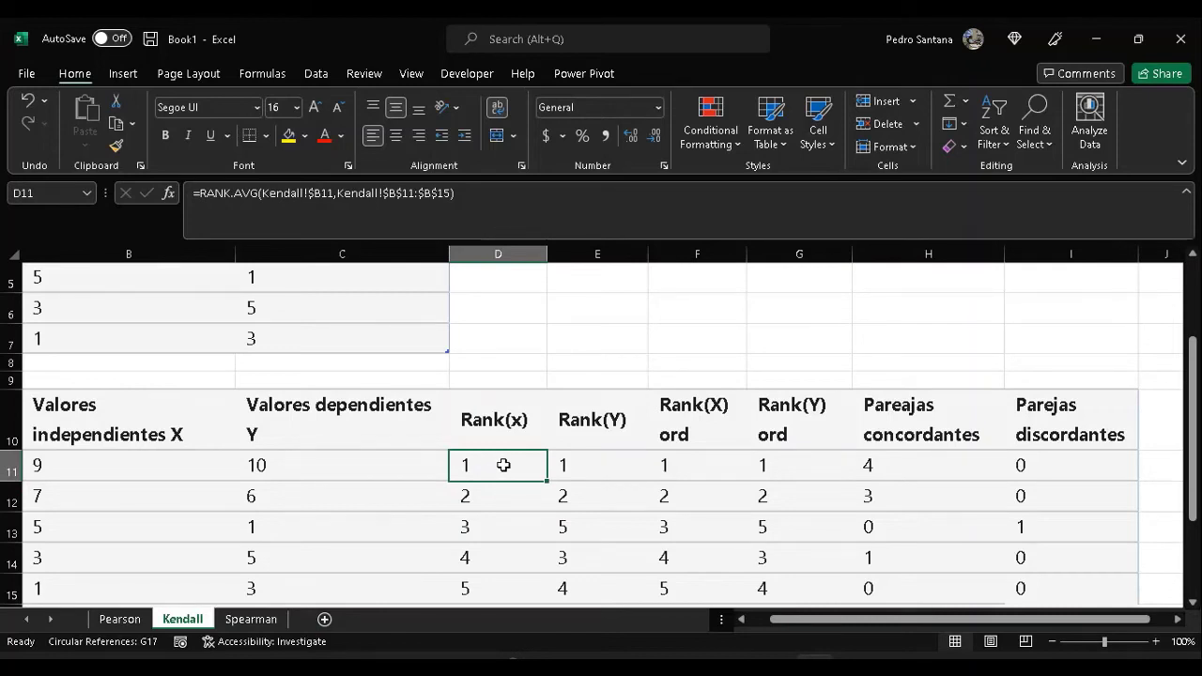
{"action": "scroll", "coordinate": [503, 465], "scroll_direction": "down", "scroll_amount": 1}
{"action": "left_click_drag", "start_coordinate": [508, 396], "coordinate": [495, 523]}
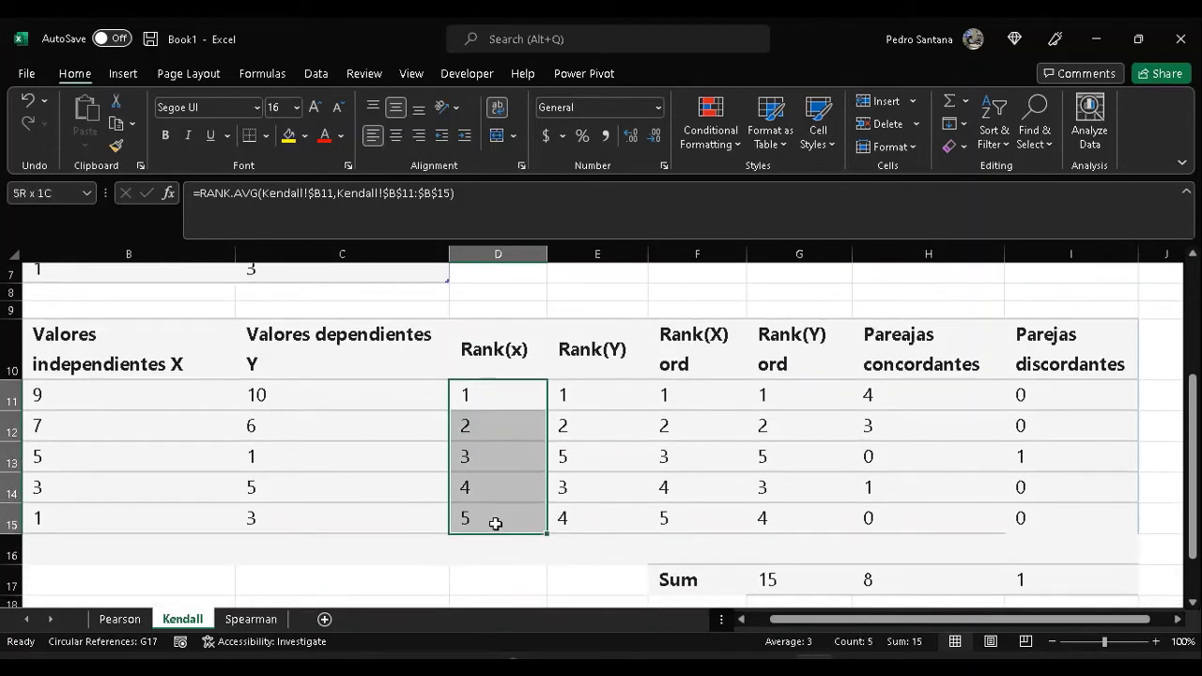
{"action": "left_click_drag", "start_coordinate": [592, 367], "coordinate": [585, 526]}
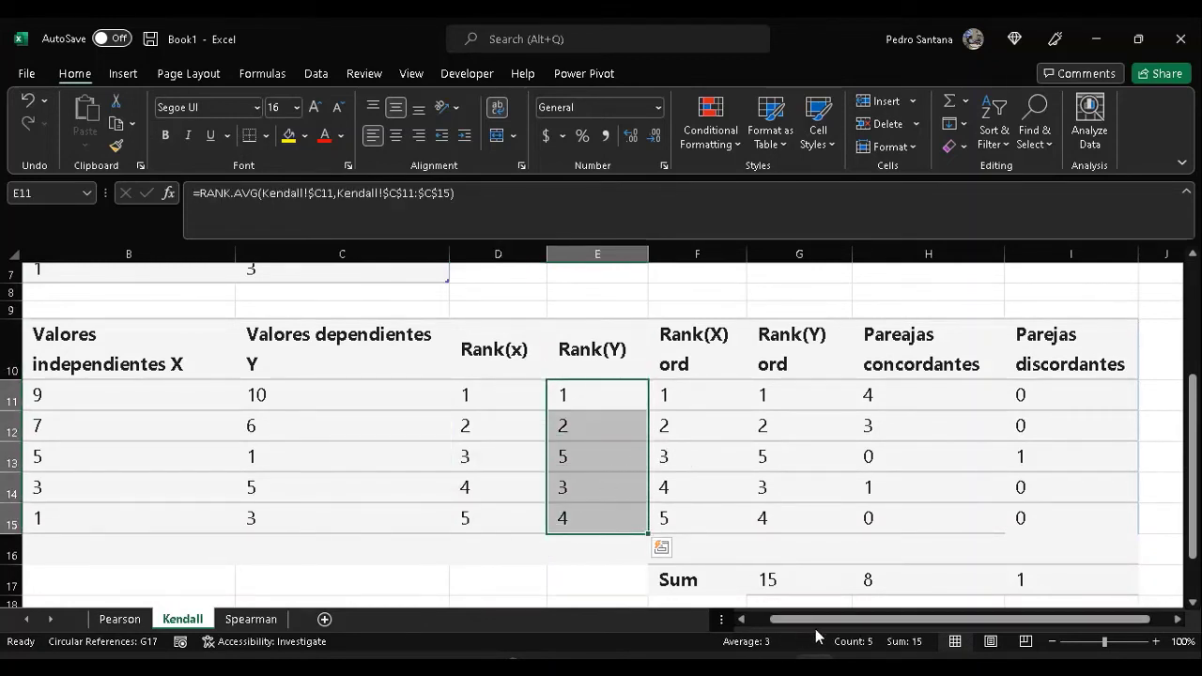
{"action": "left_click_drag", "start_coordinate": [826, 619], "coordinate": [850, 619]}
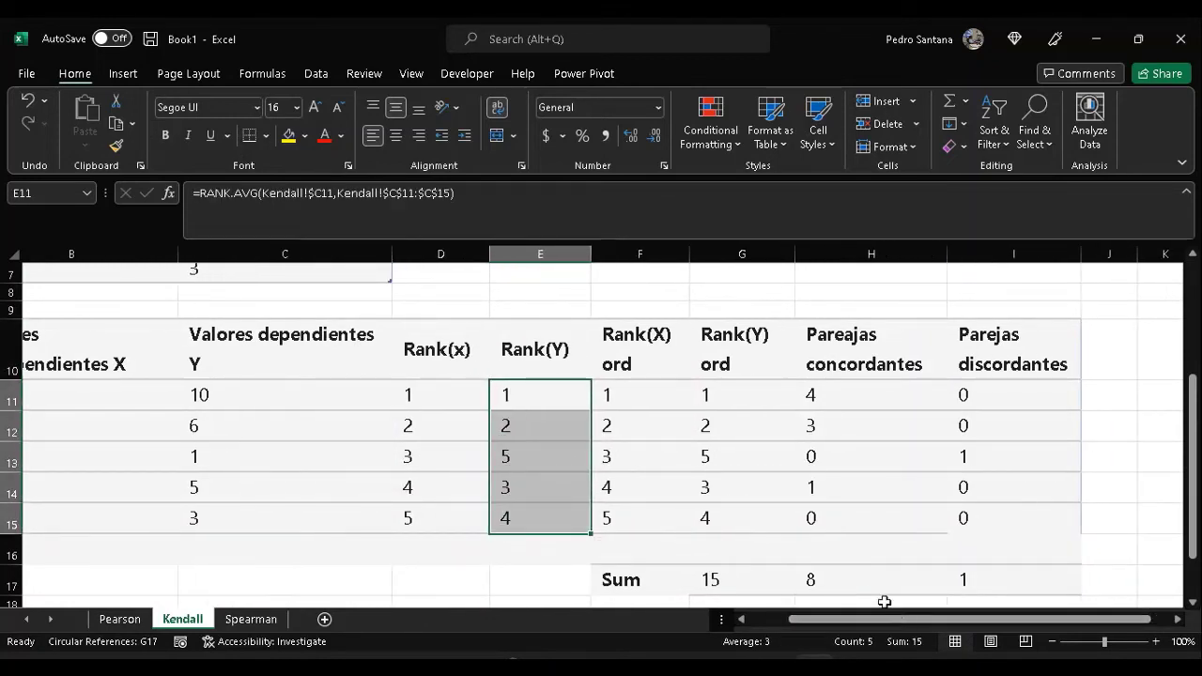
{"action": "left_click_drag", "start_coordinate": [441, 392], "coordinate": [529, 515]}
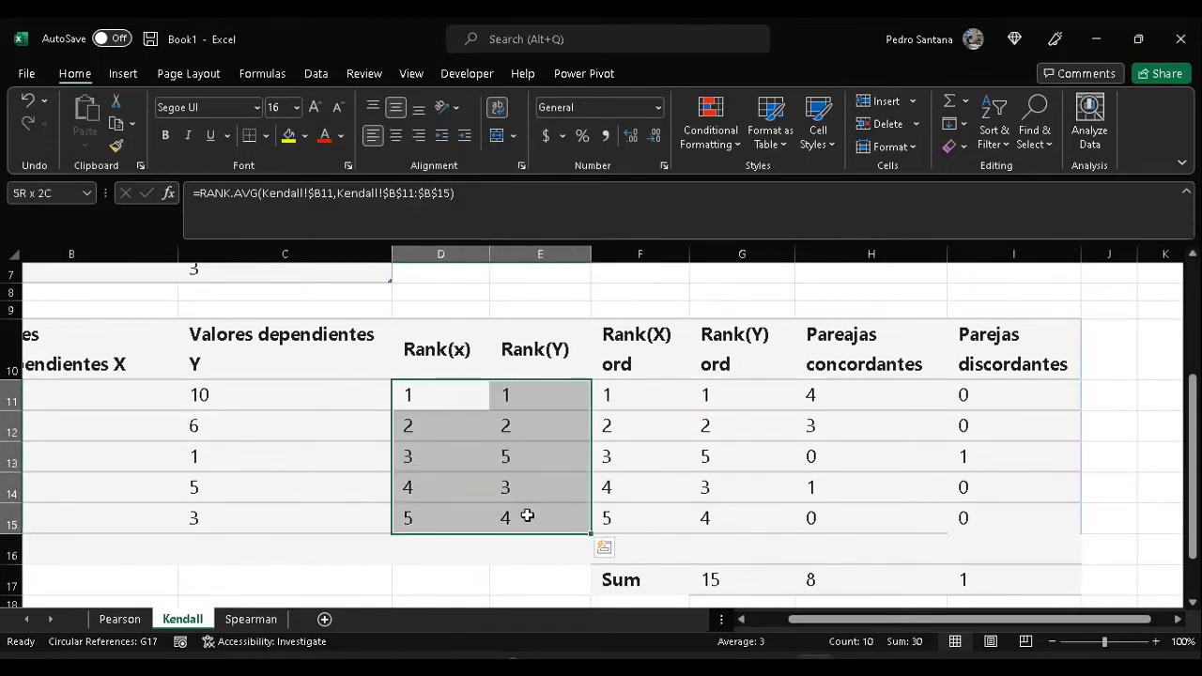
Examine the ordered rank values starting in F11 and G11, and bring up the sorting commands used to order them.
{"action": "left_click", "coordinate": [617, 389]}
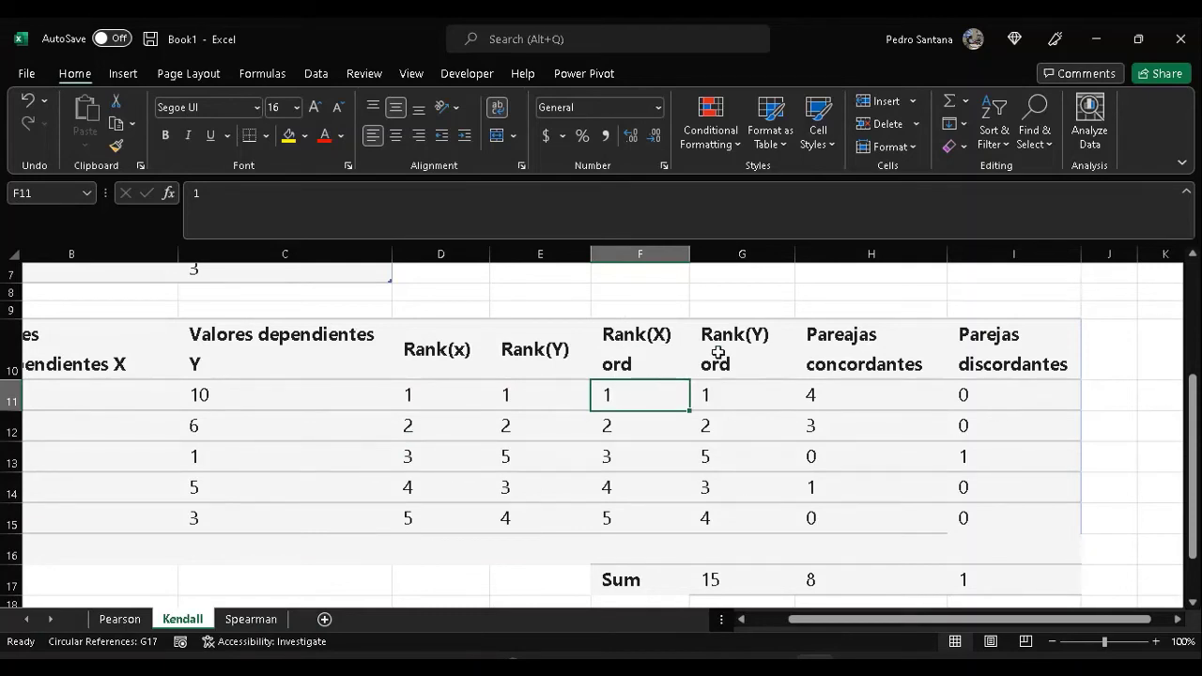
{"action": "left_click", "coordinate": [719, 398]}
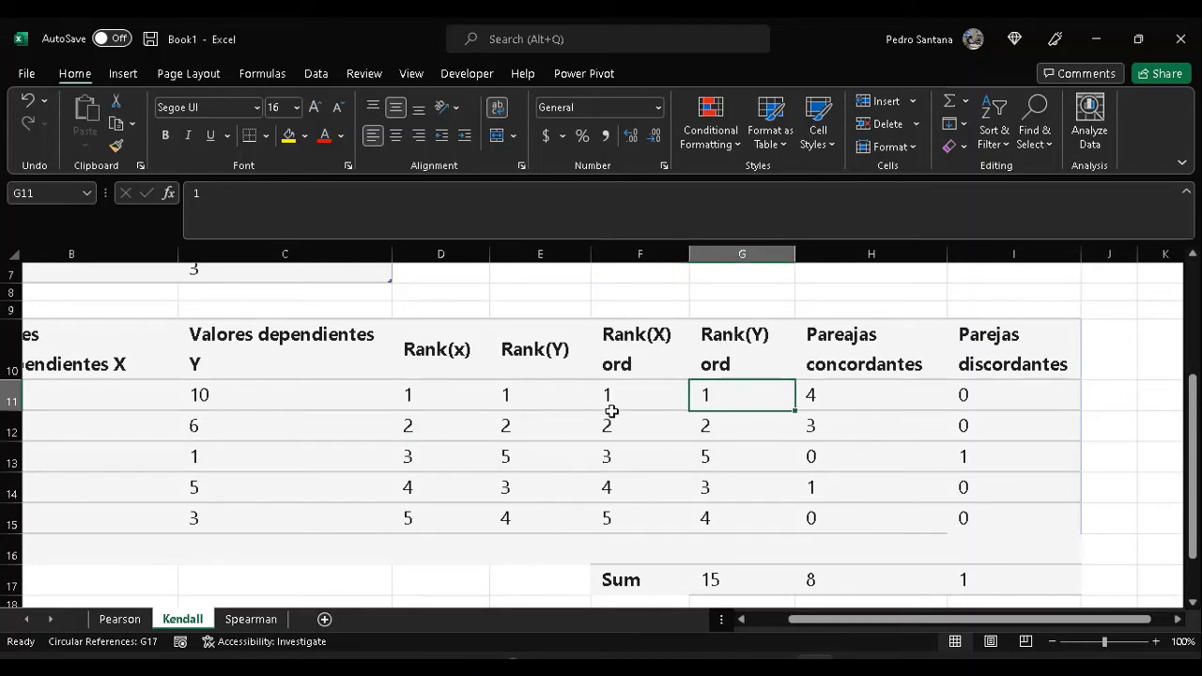
{"action": "left_click", "coordinate": [640, 391]}
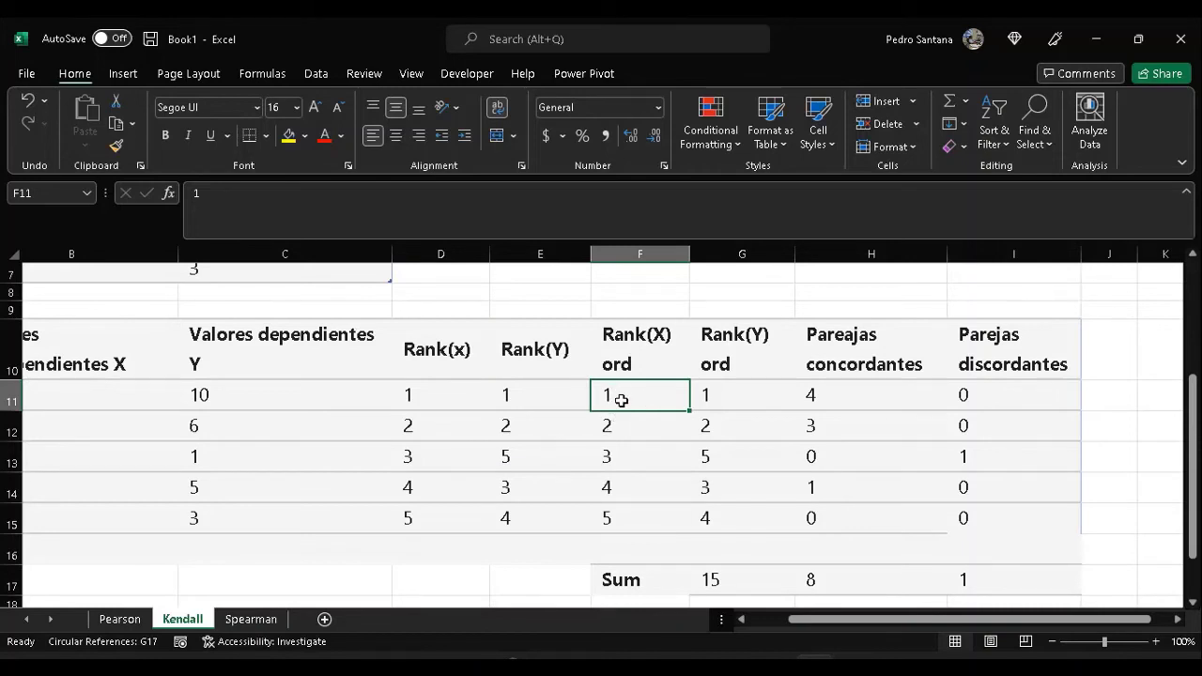
{"action": "left_click", "coordinate": [322, 72]}
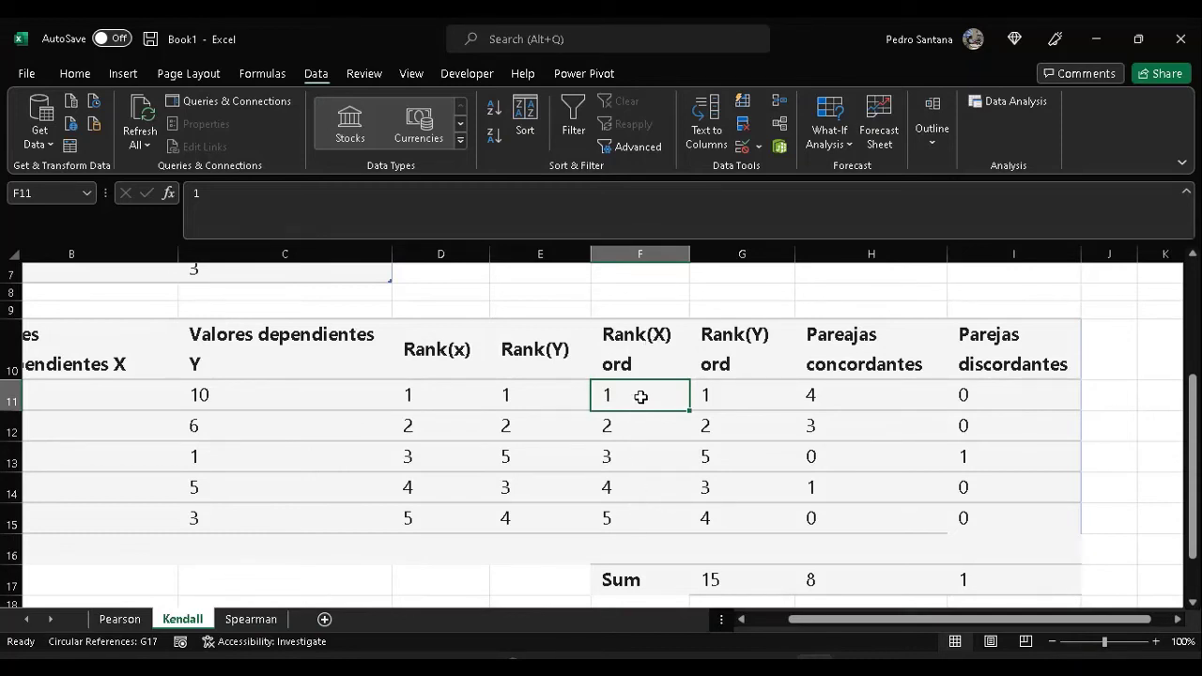
Inspect the COUNTIFS formulas for concordant pairs in H11 and discordant pairs in I11.
{"action": "left_click", "coordinate": [849, 397]}
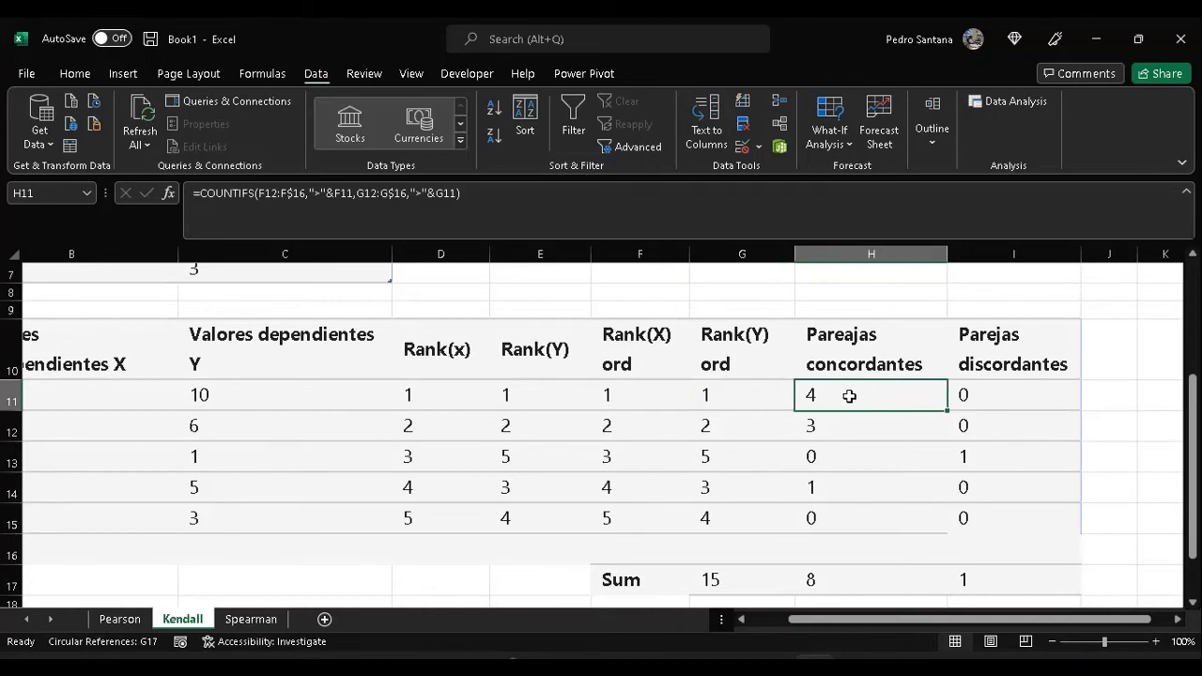
{"action": "left_click", "coordinate": [849, 334]}
{"action": "left_click", "coordinate": [986, 396]}
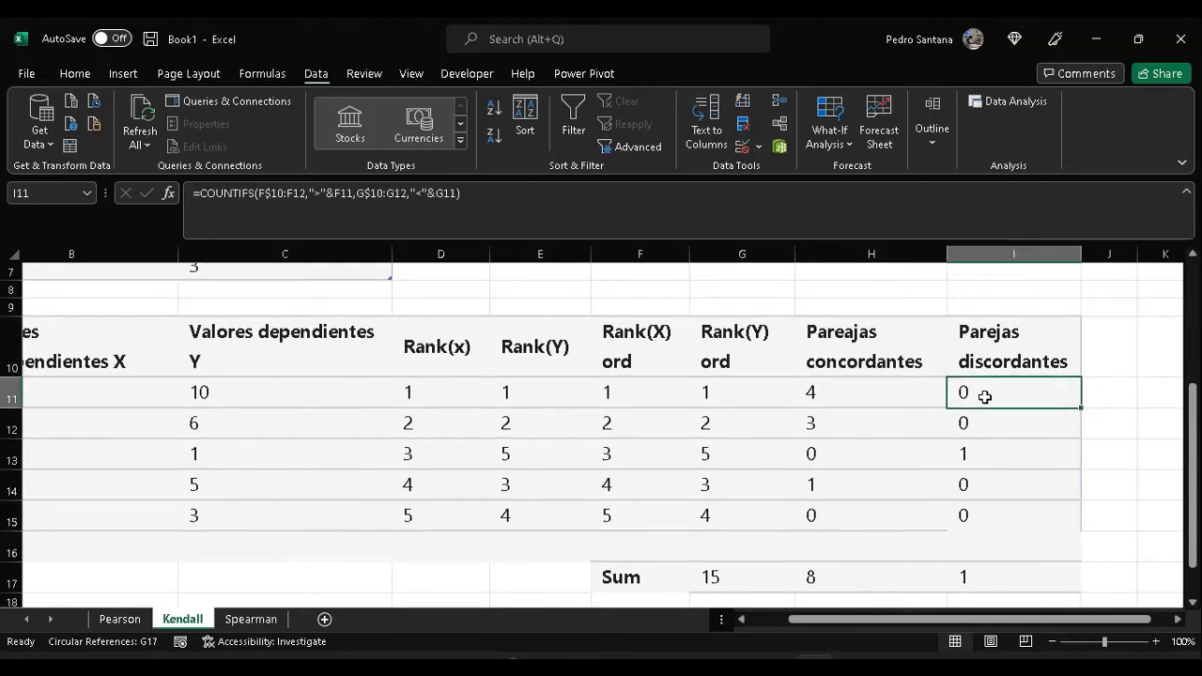
Inspect the SUM formulas in G17 and H17 that total the ordered Y ranks and the concordant pairs.
{"action": "scroll", "coordinate": [985, 398], "scroll_direction": "down", "scroll_amount": 1}
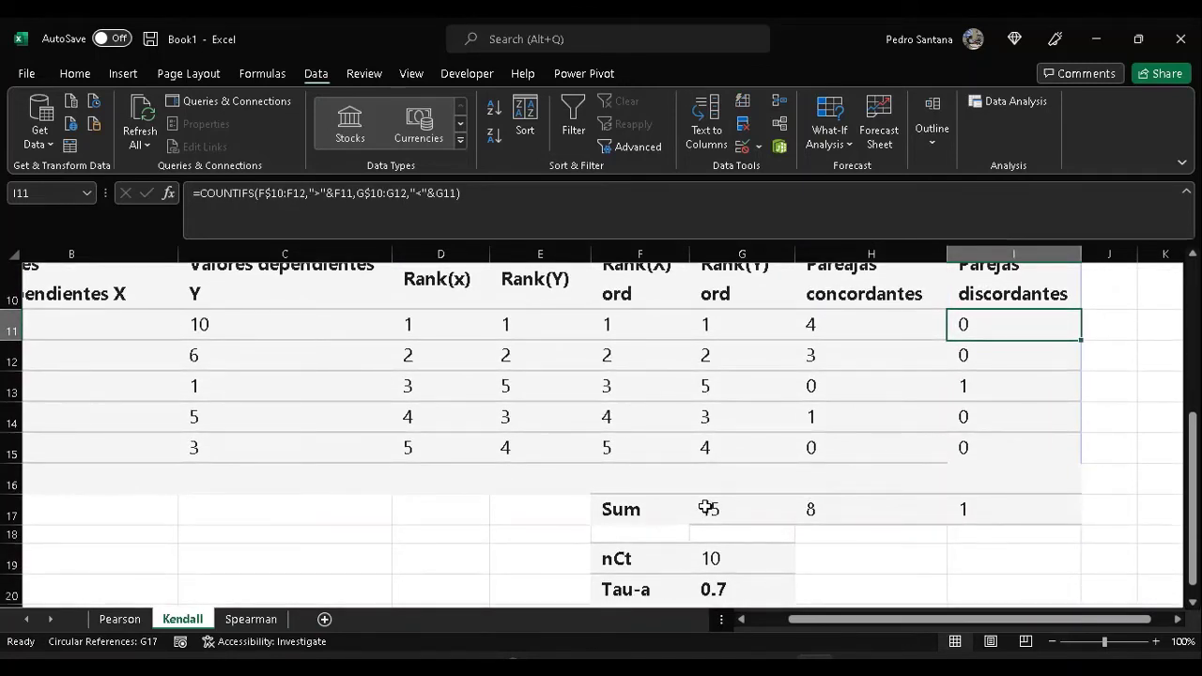
{"action": "scroll", "coordinate": [702, 506], "scroll_direction": "up", "scroll_amount": 1}
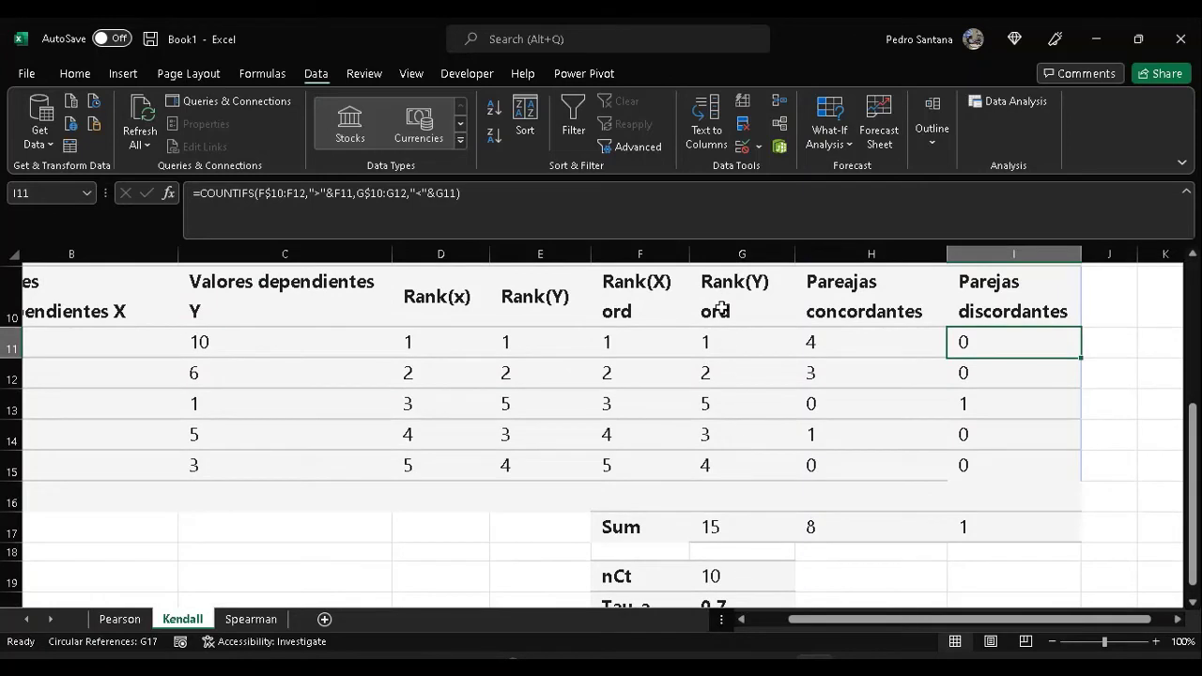
{"action": "left_click", "coordinate": [737, 535]}
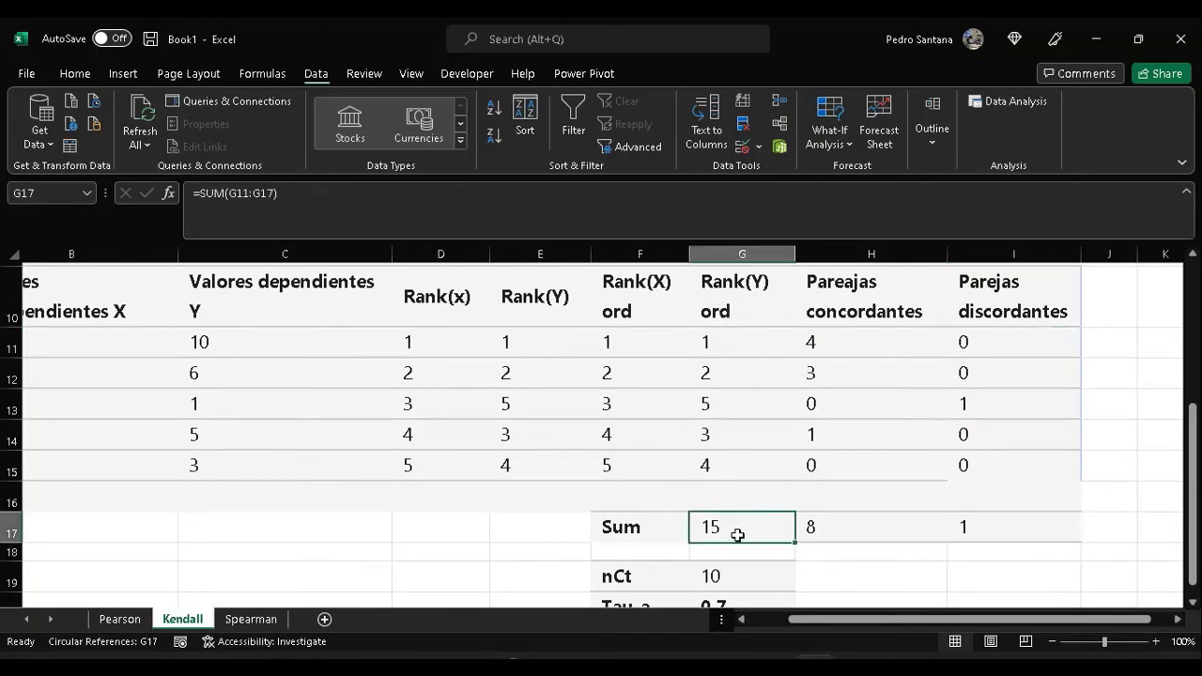
{"action": "scroll", "coordinate": [845, 506], "scroll_direction": "up", "scroll_amount": 1}
{"action": "scroll", "coordinate": [845, 506], "scroll_direction": "down", "scroll_amount": 1}
{"action": "left_click", "coordinate": [845, 525]}
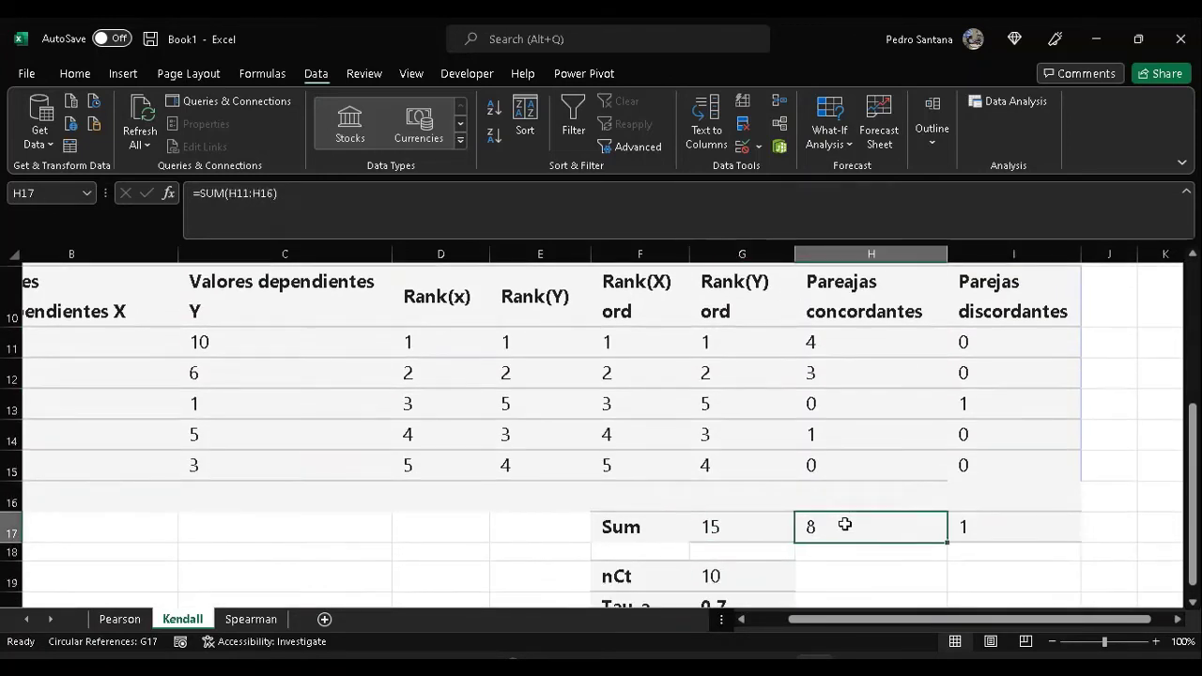
Inspect the COMBIN formula for nCt in G19 and the Tau-a formula in G20, and review them against the rank table.
{"action": "scroll", "coordinate": [849, 523], "scroll_direction": "down", "scroll_amount": 1}
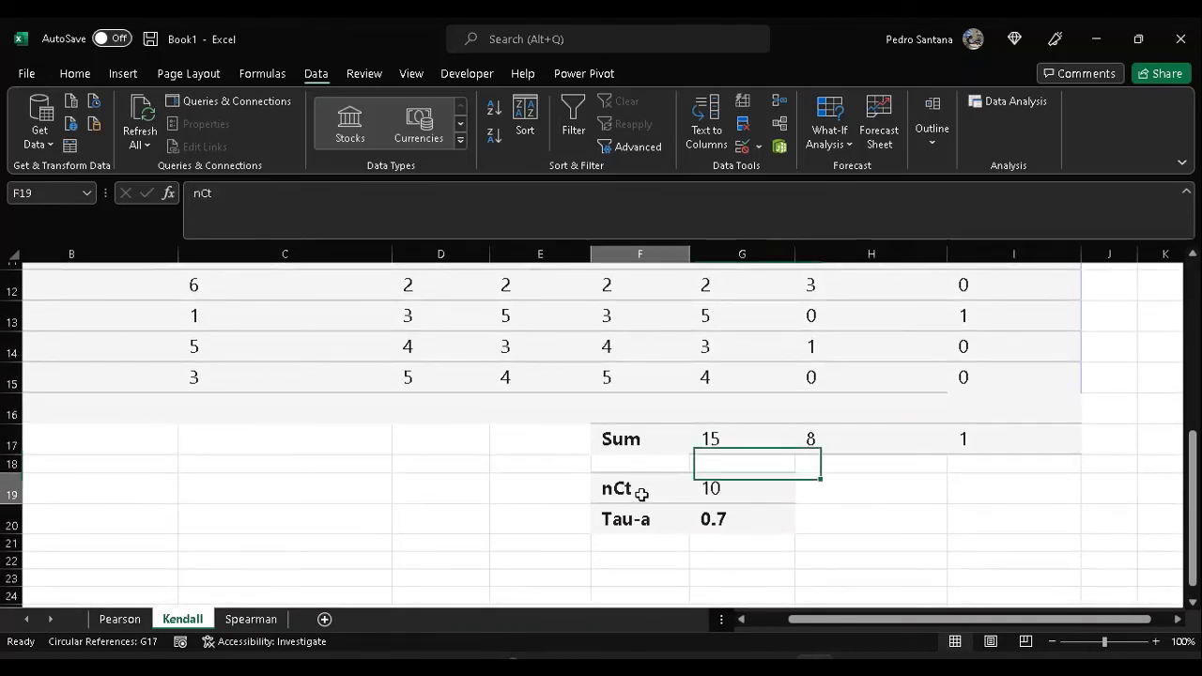
{"action": "left_click", "coordinate": [641, 494]}
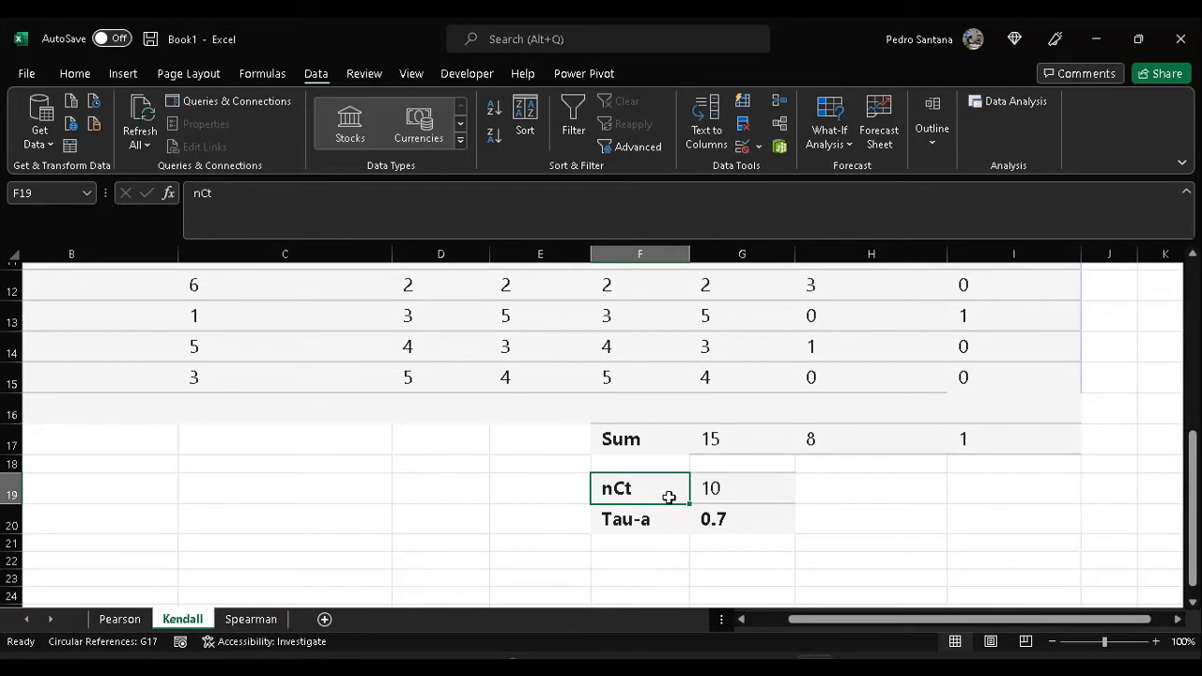
{"action": "left_click", "coordinate": [717, 489]}
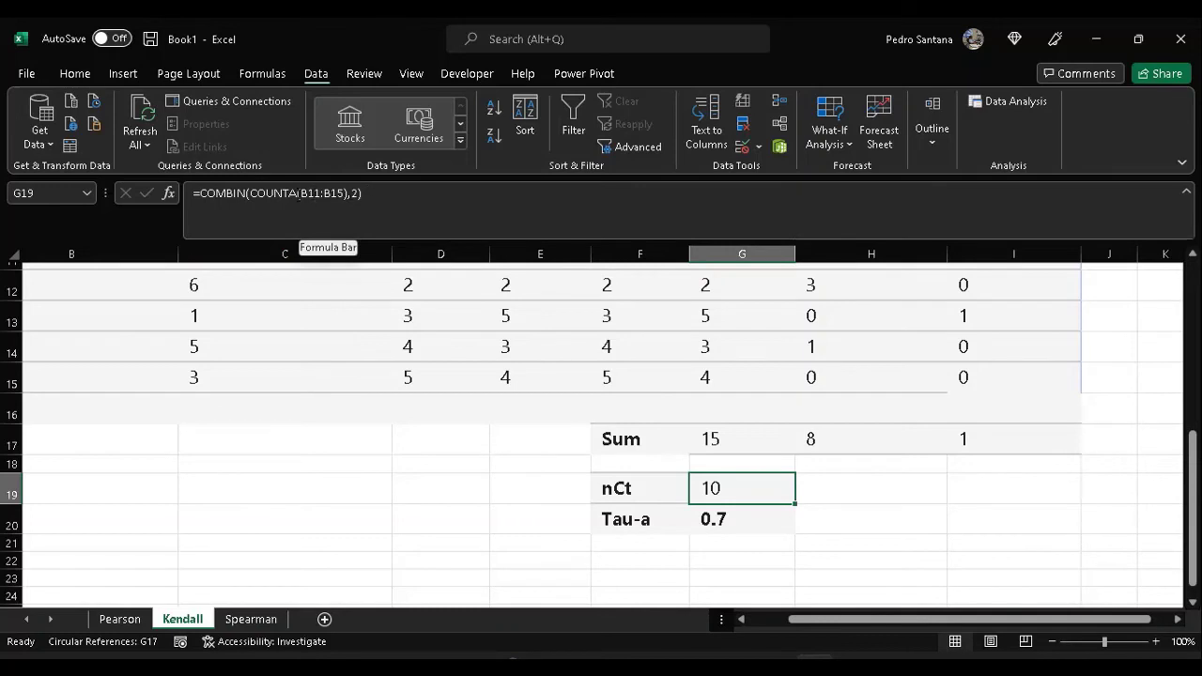
{"action": "left_click", "coordinate": [708, 522]}
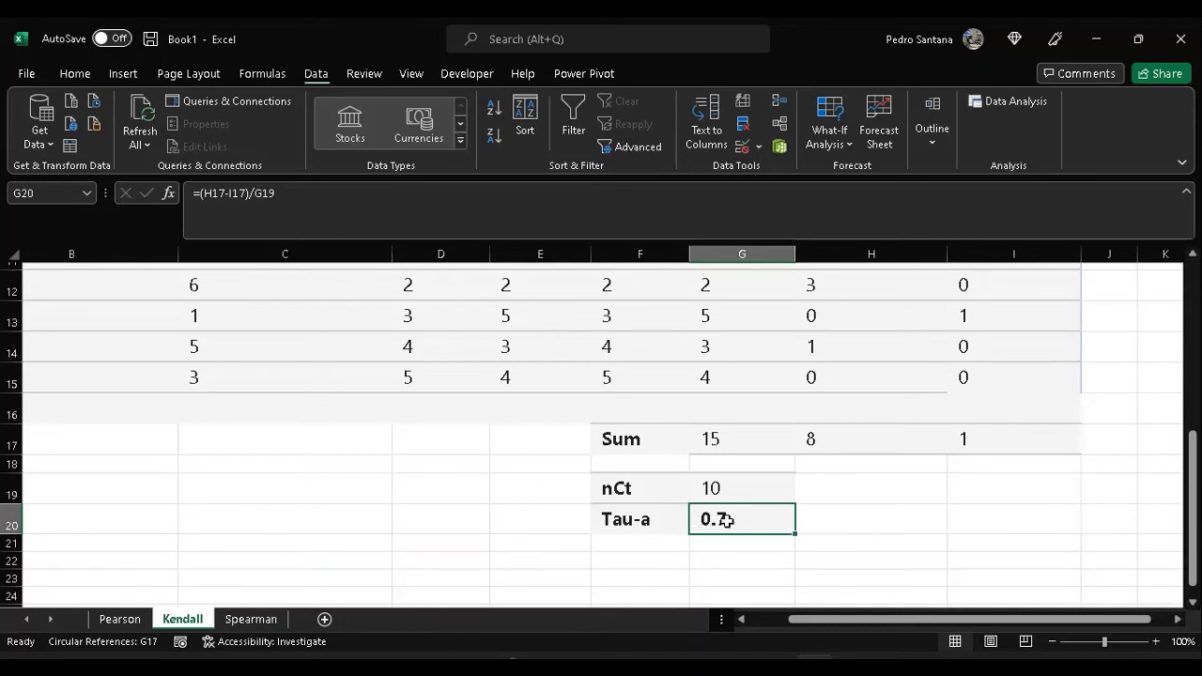
{"action": "scroll", "coordinate": [723, 512], "scroll_direction": "down", "scroll_amount": 1}
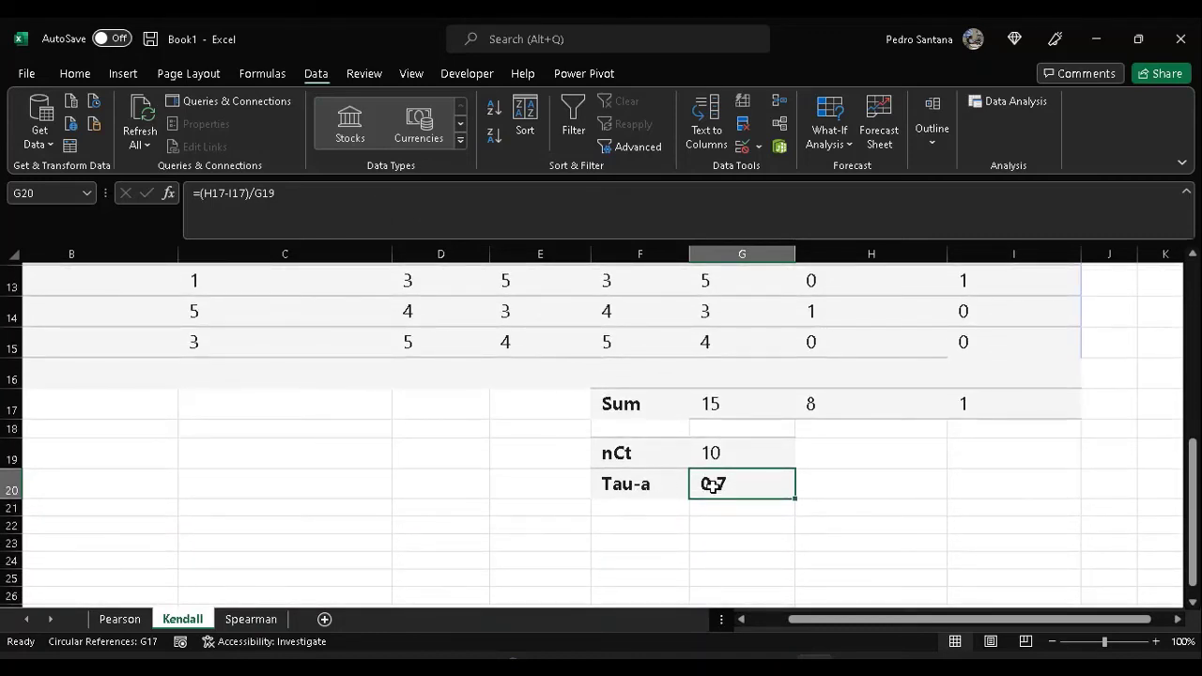
{"action": "scroll", "coordinate": [709, 489], "scroll_direction": "up", "scroll_amount": 1}
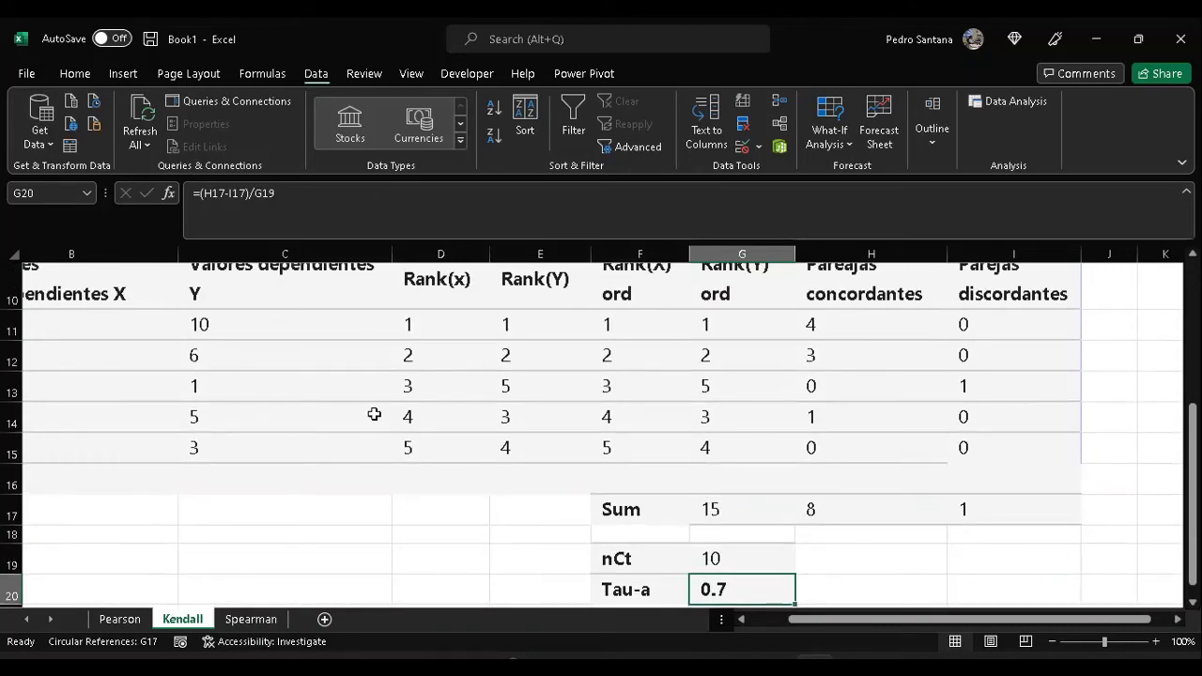
{"action": "scroll", "coordinate": [373, 413], "scroll_direction": "up", "scroll_amount": 2}
{"action": "scroll", "coordinate": [373, 415], "scroll_direction": "down", "scroll_amount": 3}
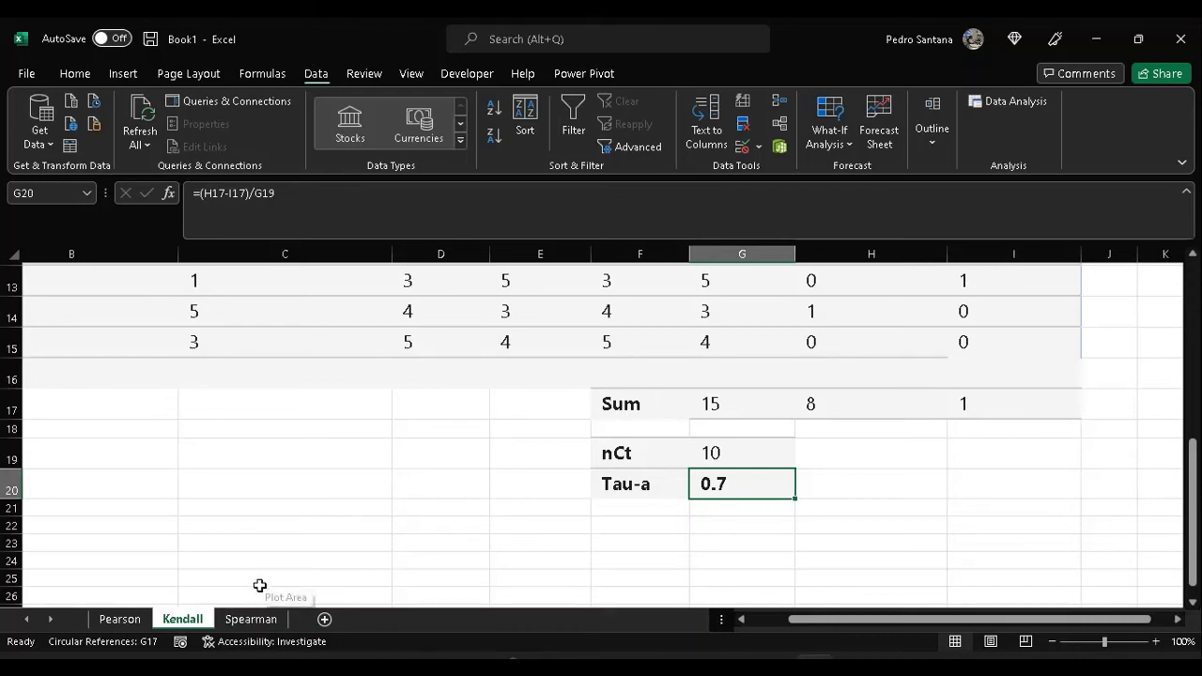
Open the Spearman sheet and inspect the RANK.AVG formulas in the Rank(x) column, D3:D7.
{"action": "left_click", "coordinate": [256, 620]}
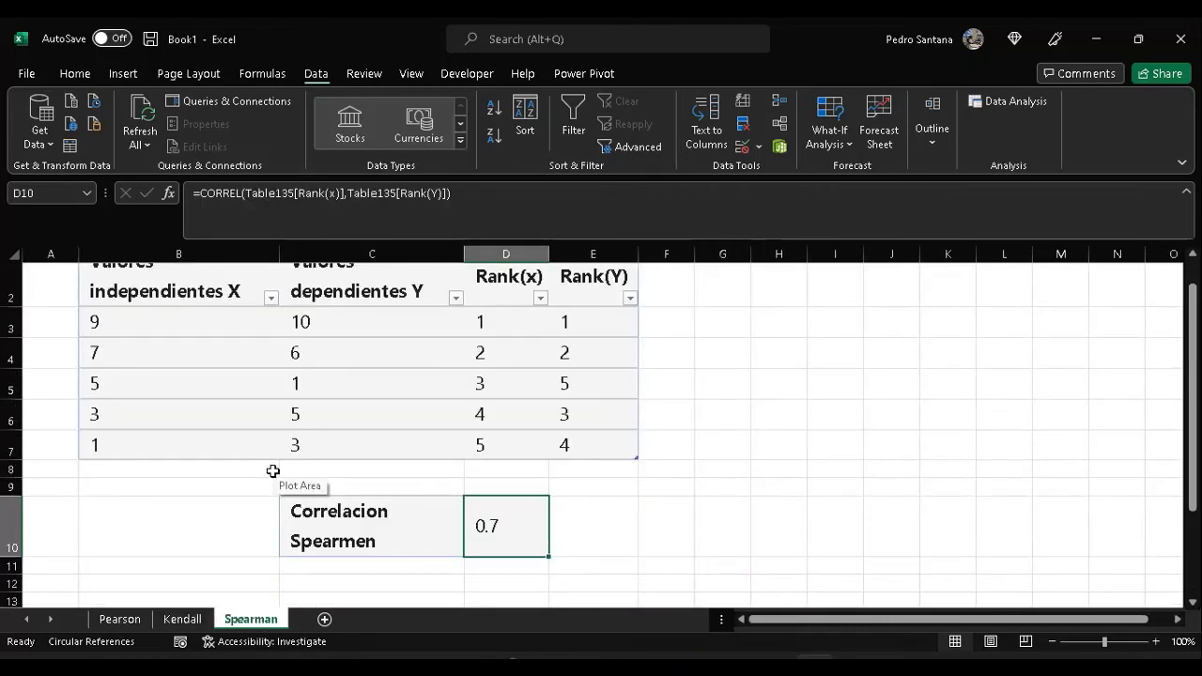
{"action": "scroll", "coordinate": [271, 471], "scroll_direction": "up", "scroll_amount": 1}
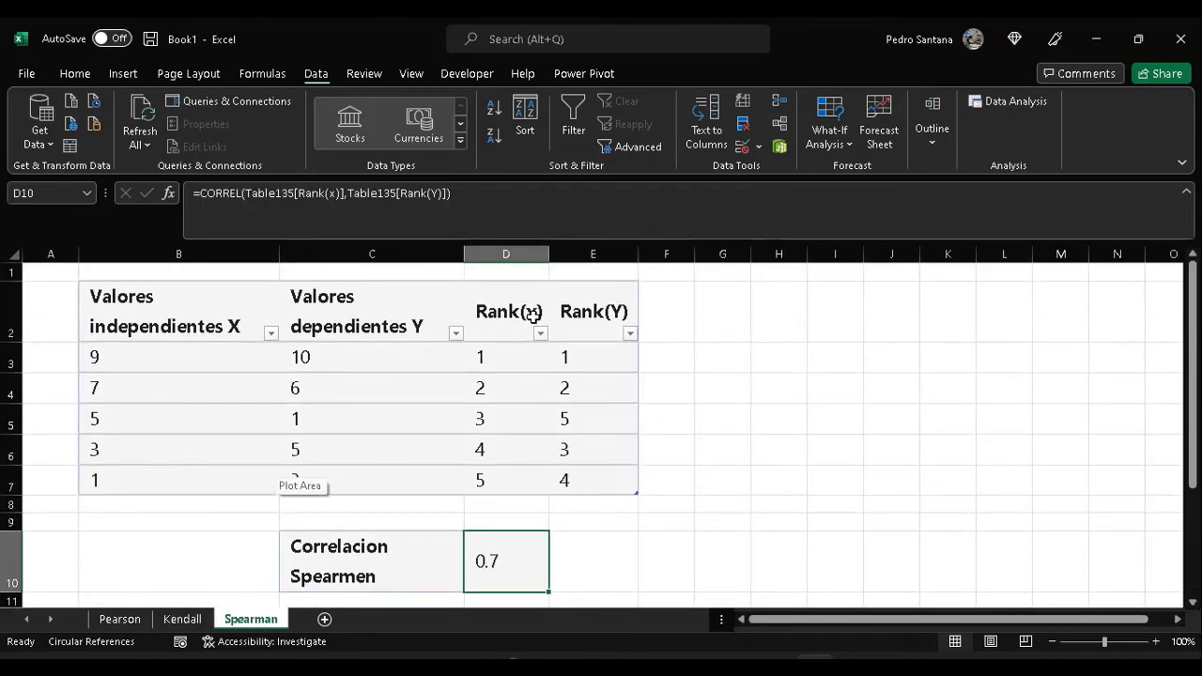
{"action": "left_click_drag", "start_coordinate": [508, 350], "coordinate": [503, 473]}
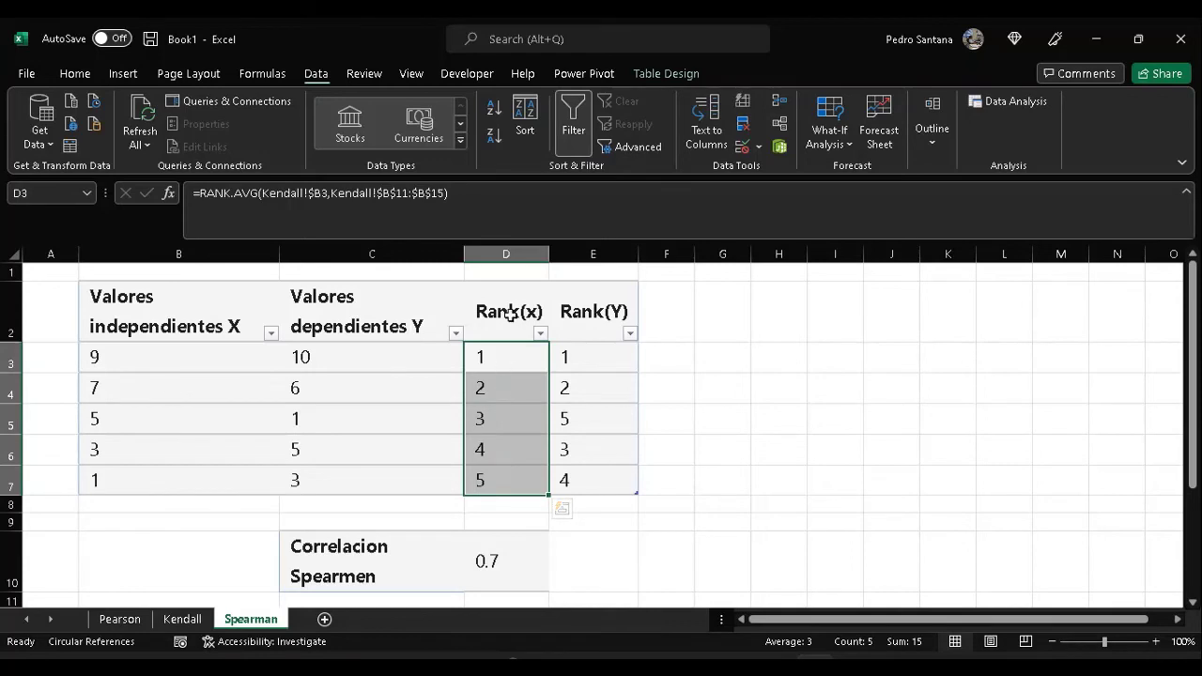
Inspect the RANK.AVG formula in D3 and the CORREL formula for the Spearman correlation in D10.
{"action": "left_click", "coordinate": [499, 384]}
{"action": "left_click", "coordinate": [500, 356]}
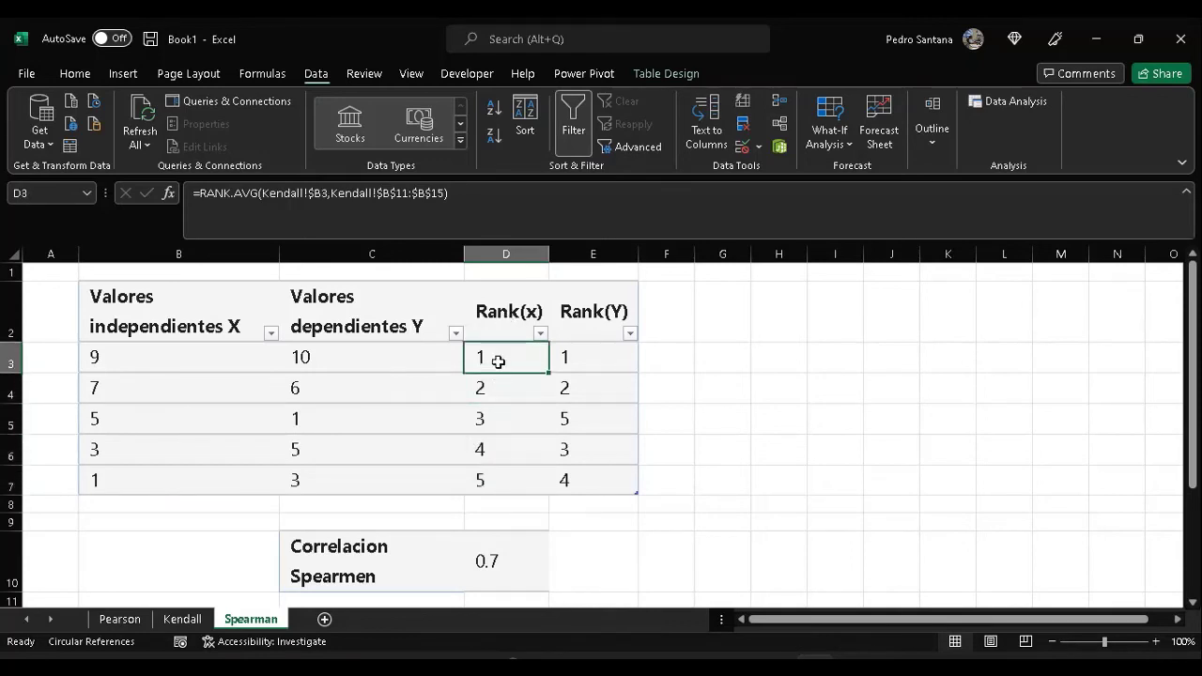
{"action": "scroll", "coordinate": [488, 422], "scroll_direction": "down", "scroll_amount": 1}
{"action": "left_click", "coordinate": [494, 496]}
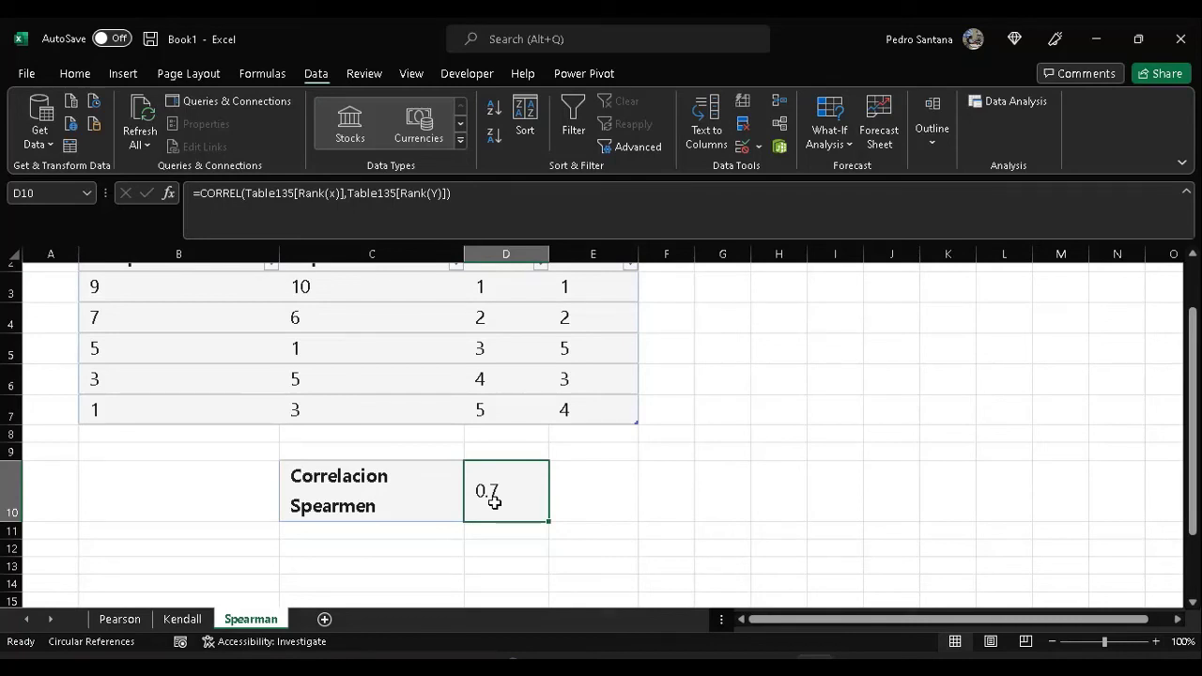
{"action": "scroll", "coordinate": [494, 502], "scroll_direction": "up", "scroll_amount": 1}
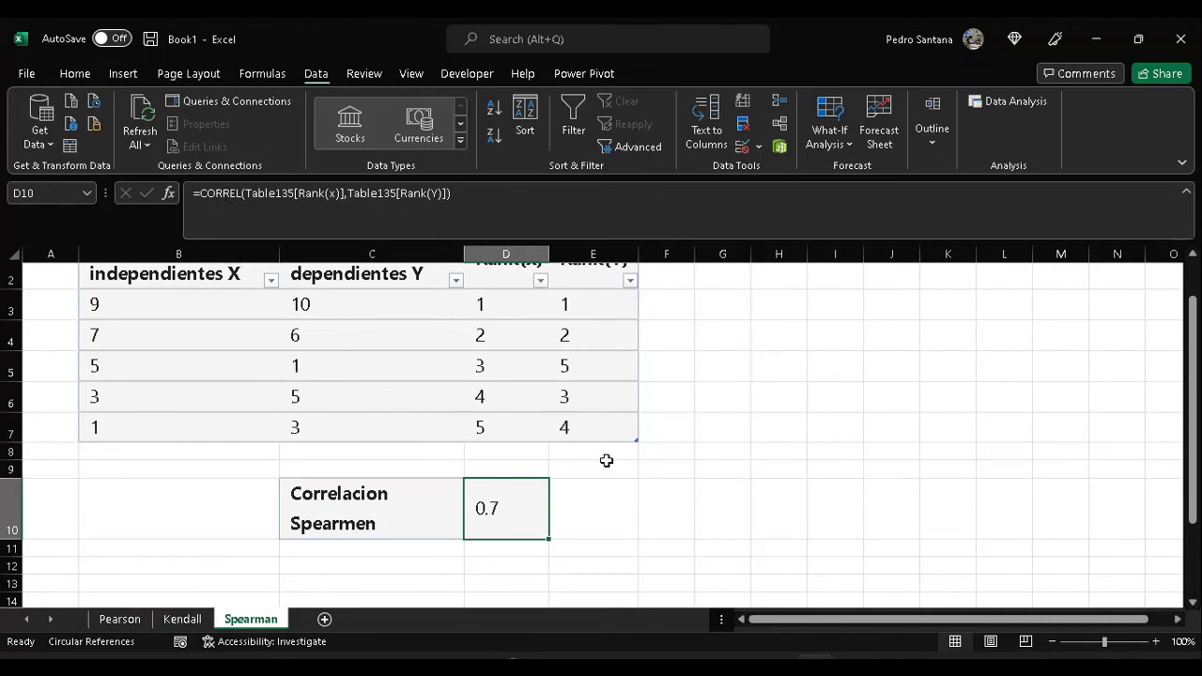
{"action": "scroll", "coordinate": [610, 446], "scroll_direction": "up", "scroll_amount": 1}
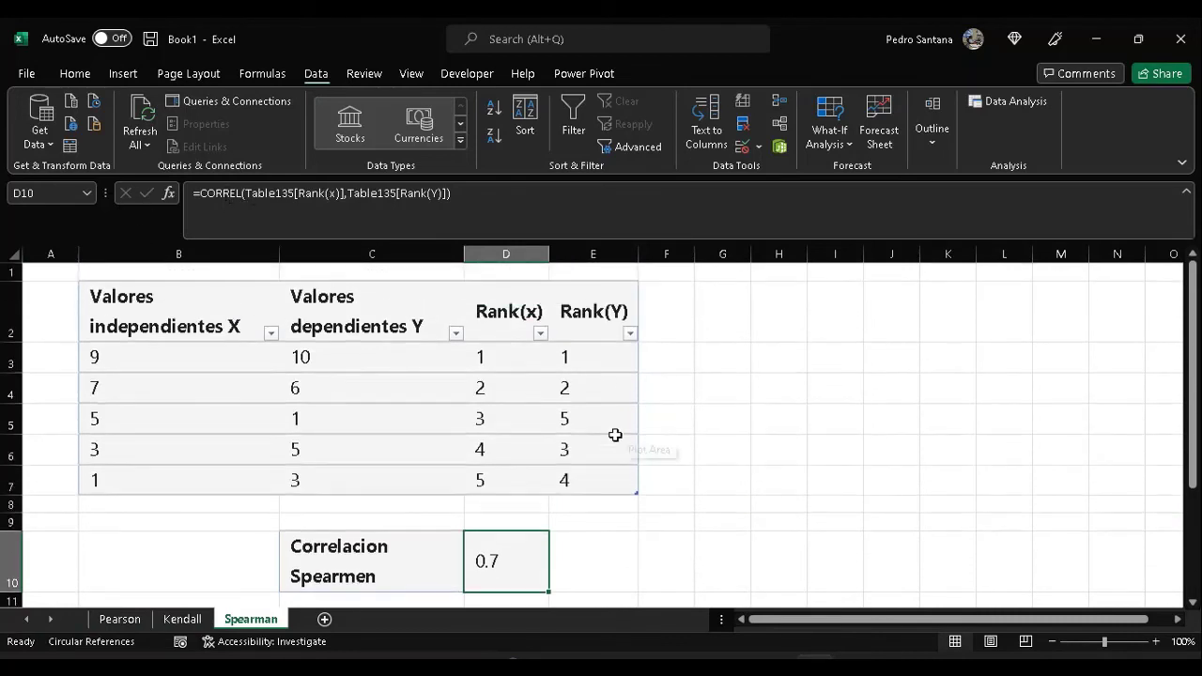
Review the Rank(x) values in D3:D7 and the Rank(Y) values in E3:E7 as the inputs of the CORREL formula in D10.
{"action": "left_click", "coordinate": [512, 357]}
{"action": "left_click_drag", "start_coordinate": [513, 359], "coordinate": [519, 479]}
{"action": "left_click", "coordinate": [588, 357]}
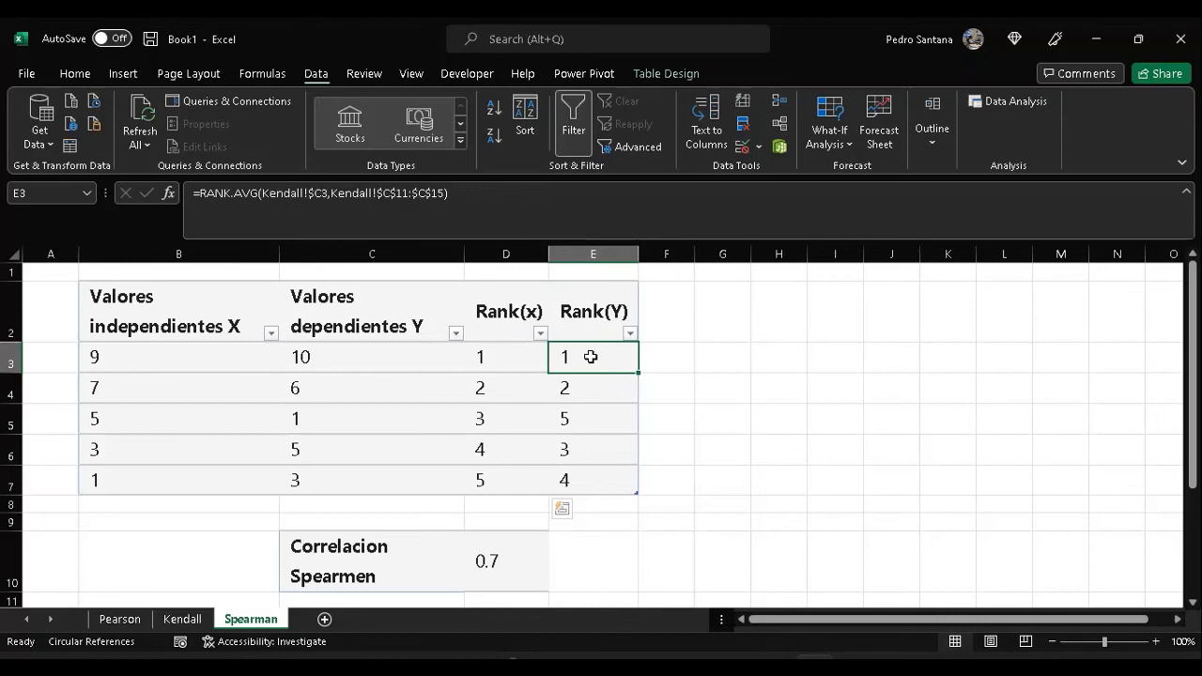
{"action": "left_click_drag", "start_coordinate": [591, 357], "coordinate": [580, 479]}
{"action": "scroll", "coordinate": [580, 479], "scroll_direction": "down", "scroll_amount": 1}
{"action": "left_click", "coordinate": [507, 488]}
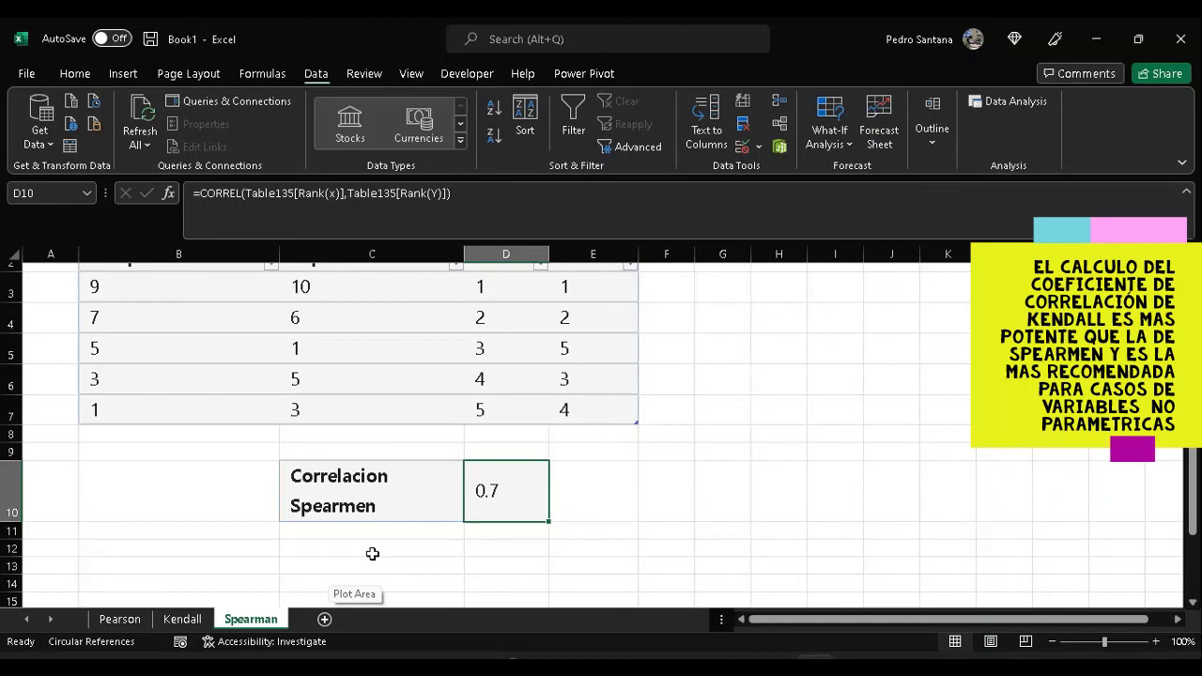
Review the r and R2 results on the Pearson sheet, and return to the Spearman sheet to compare its coefficient.
{"action": "left_click", "coordinate": [137, 623]}
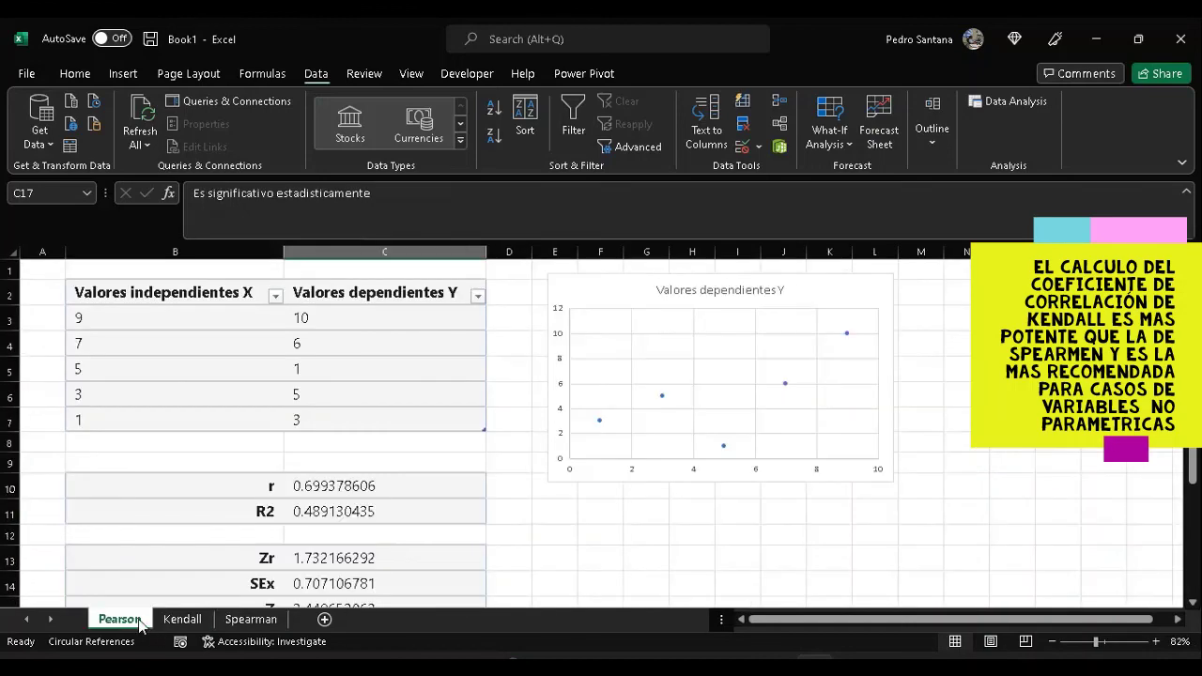
{"action": "scroll", "coordinate": [230, 537], "scroll_direction": "down", "scroll_amount": 1}
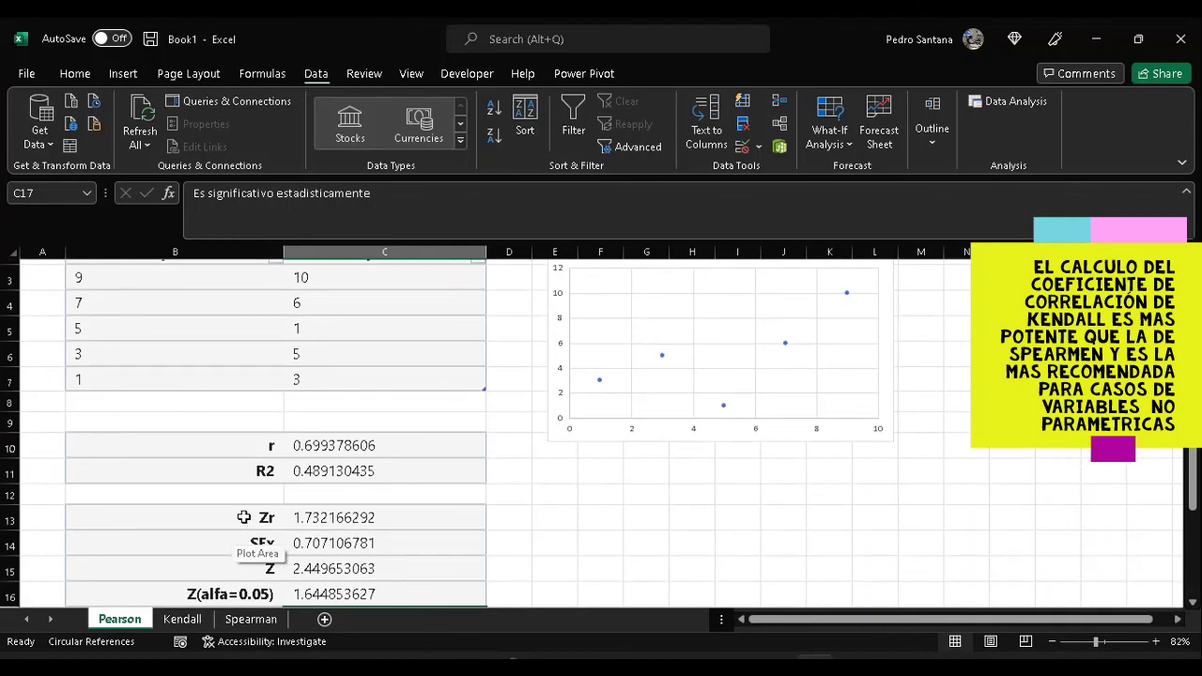
{"action": "left_click", "coordinate": [251, 620]}
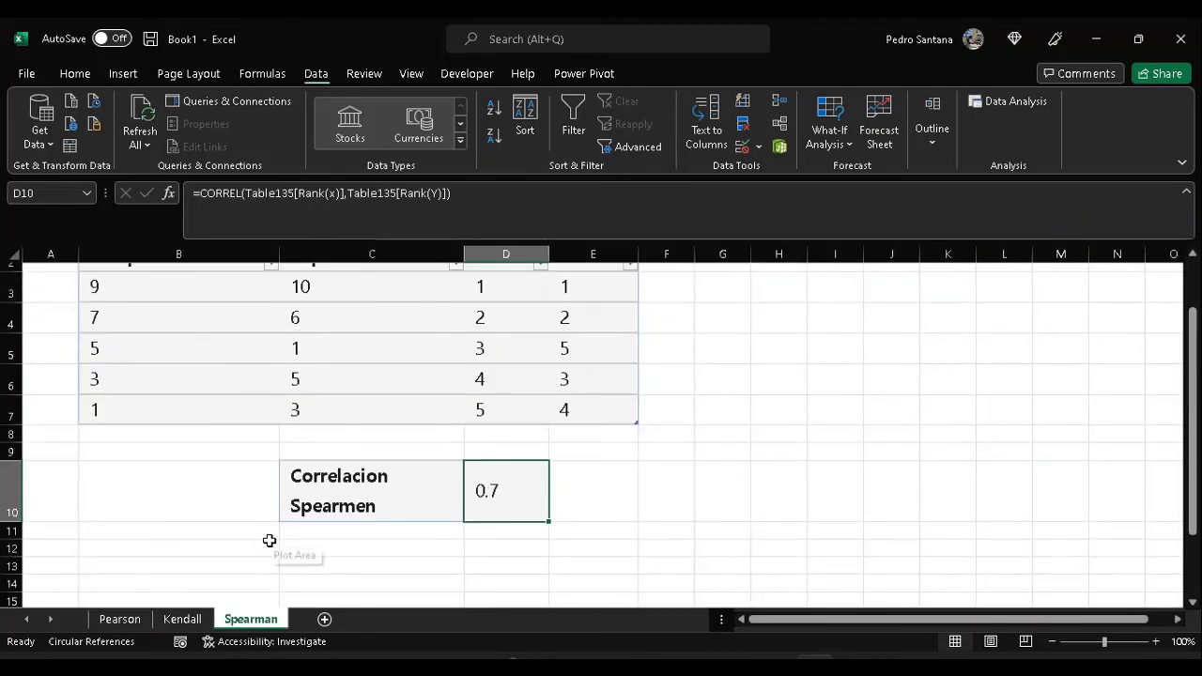